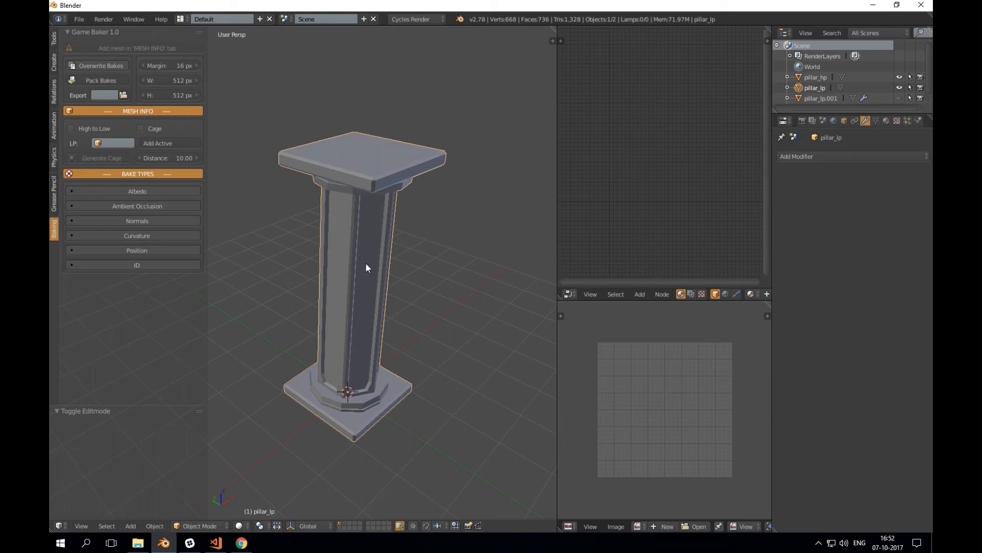
pyautogui.moveTo(366, 264); pyautogui.dragTo(371, 263, button='middle')
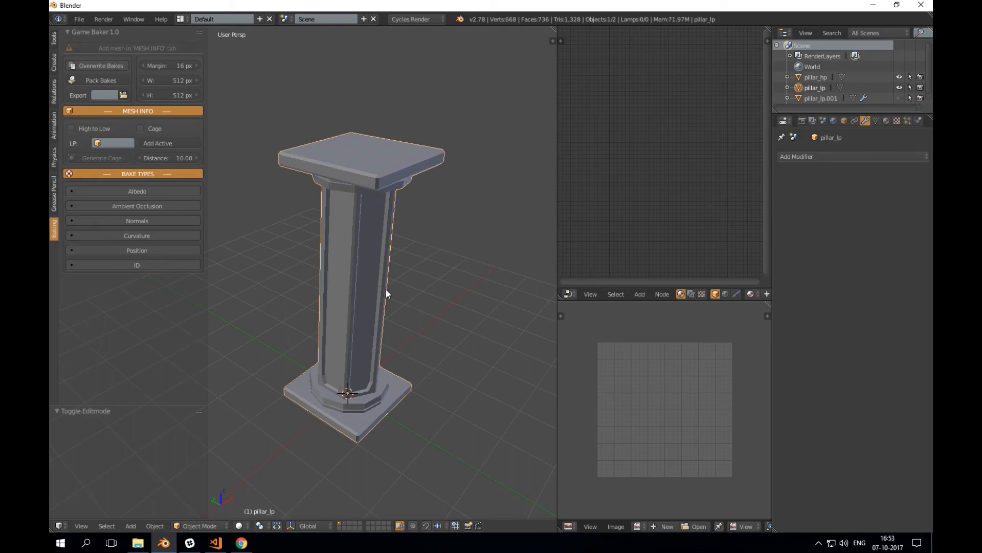
pyautogui.moveTo(385, 289); pyautogui.dragTo(327, 232, button='middle')
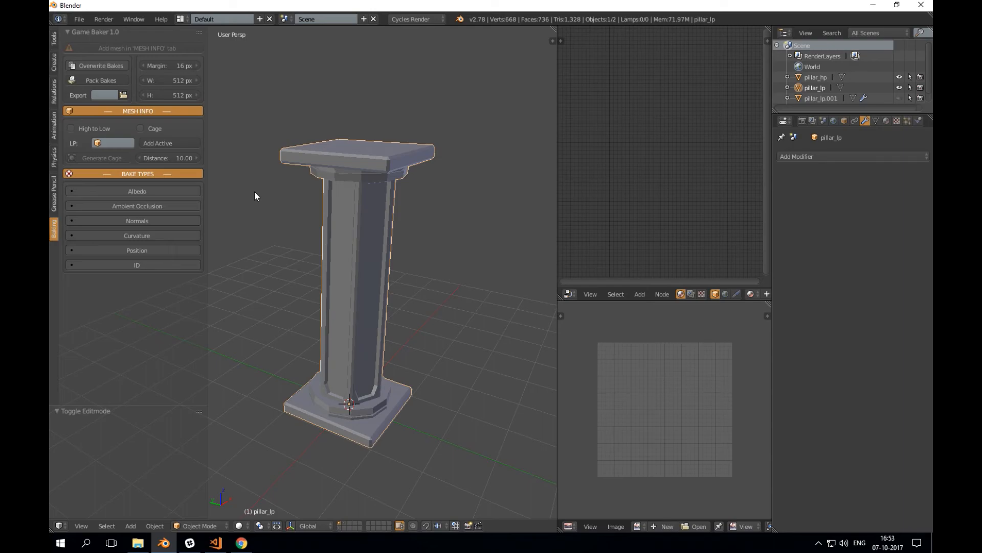
pyautogui.moveTo(260, 193); pyautogui.dragTo(294, 207, button='middle')
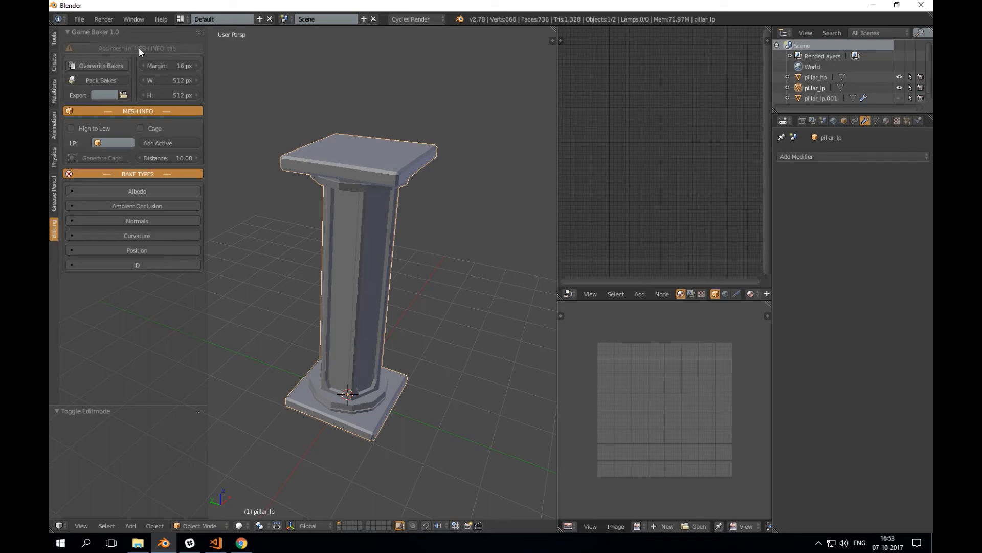
pyautogui.keyDown('shift'); pyautogui.moveTo(317, 183); pyautogui.dragTo(308, 174, button='middle'); pyautogui.keyUp('shift')
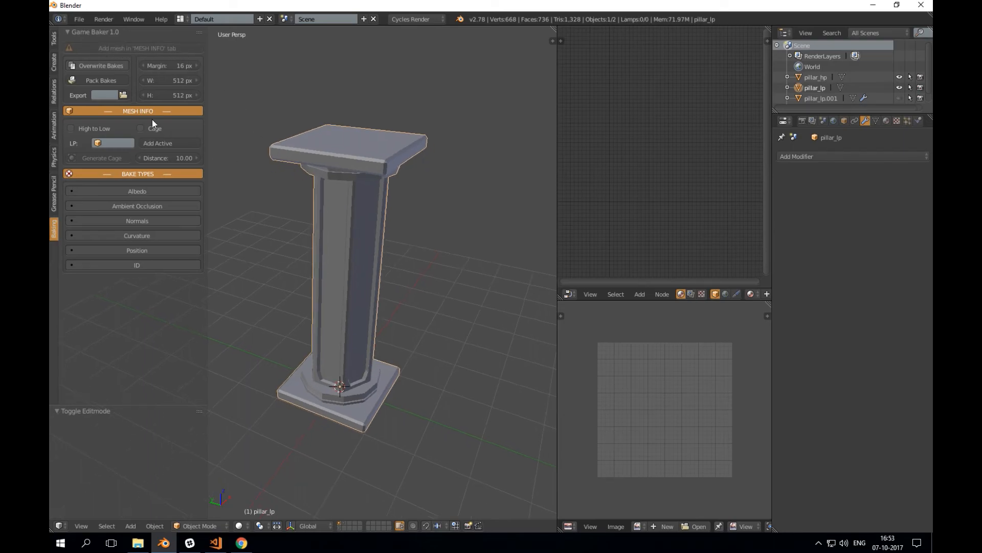
# Assign the active object pillar_lp as the low-poly mesh for baking.
pyautogui.click(173, 143)
pyautogui.moveTo(263, 266); pyautogui.dragTo(340, 246, button='middle')
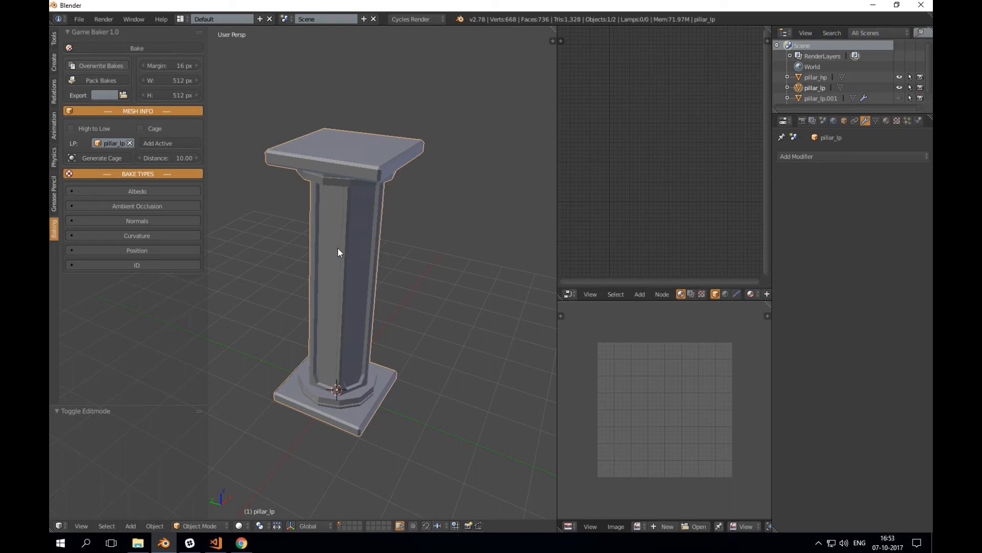
pyautogui.moveTo(324, 253); pyautogui.dragTo(324, 259, button='middle')
pyautogui.moveTo(273, 209); pyautogui.dragTo(278, 203, button='middle')
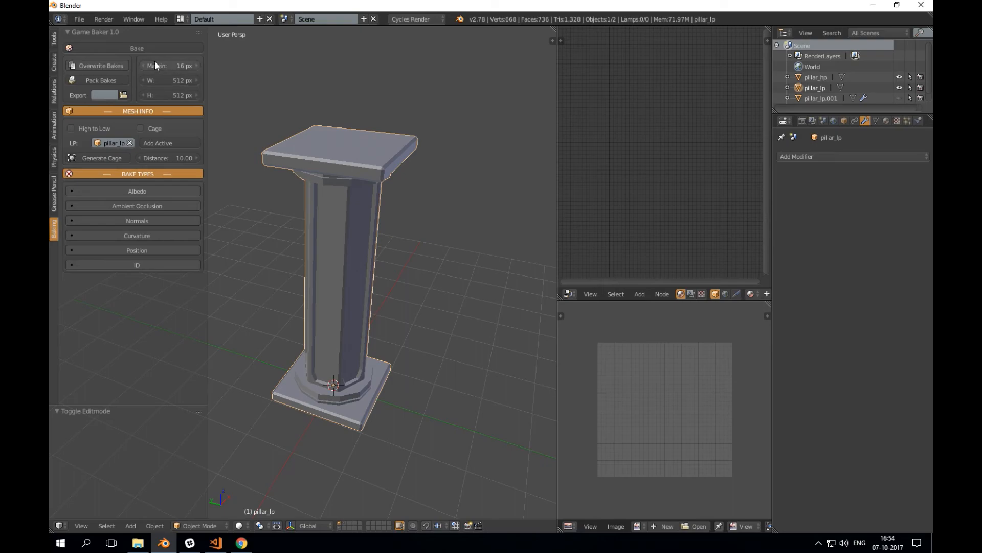
# Toggle Overwrite Bakes on and off, and set the export path to the code\game_baker\bakes folder.
pyautogui.click(114, 66)
pyautogui.click(115, 66)
pyautogui.click(124, 95)
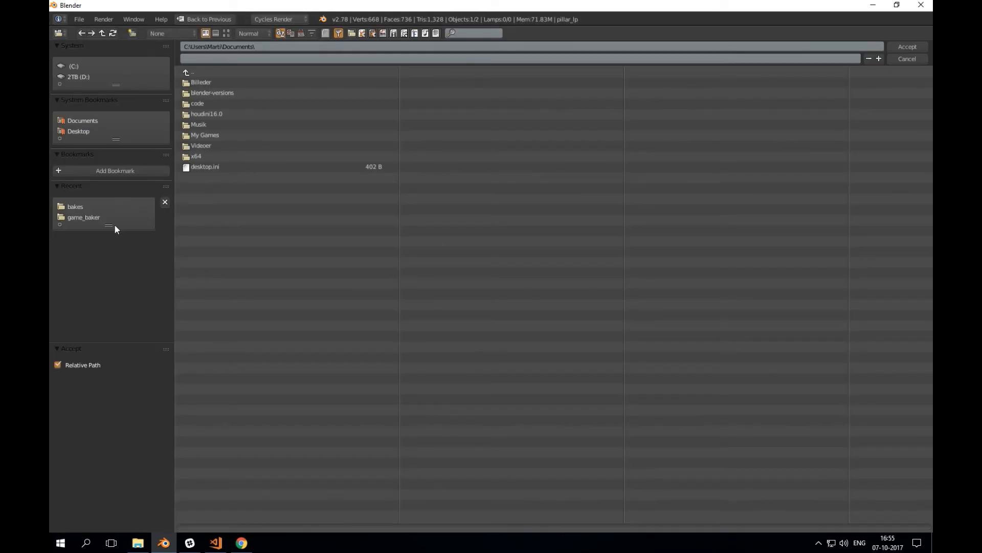
pyautogui.click(207, 103)
pyautogui.click(81, 208)
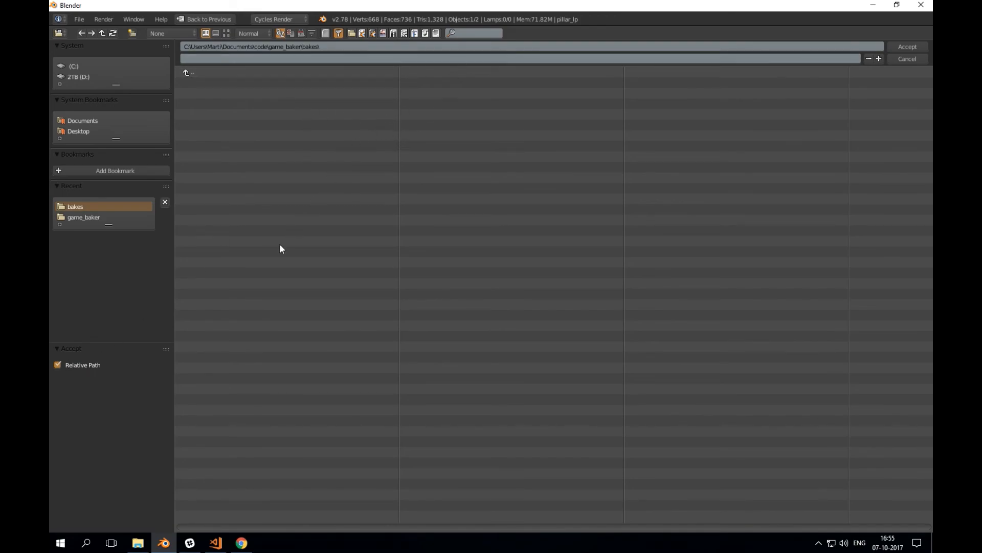
pyautogui.click(905, 46)
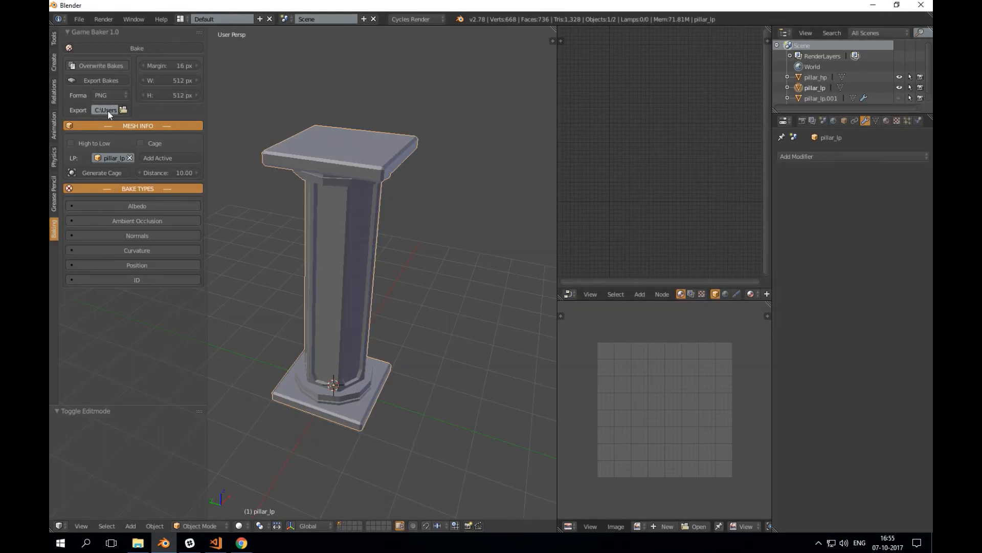
# Replace the export path, reselecting the game_baker\bakes folder, and choose PNG as the export format.
pyautogui.press('BackSpace')
pyautogui.write('/')
pyautogui.press('Return')
pyautogui.click(124, 110)
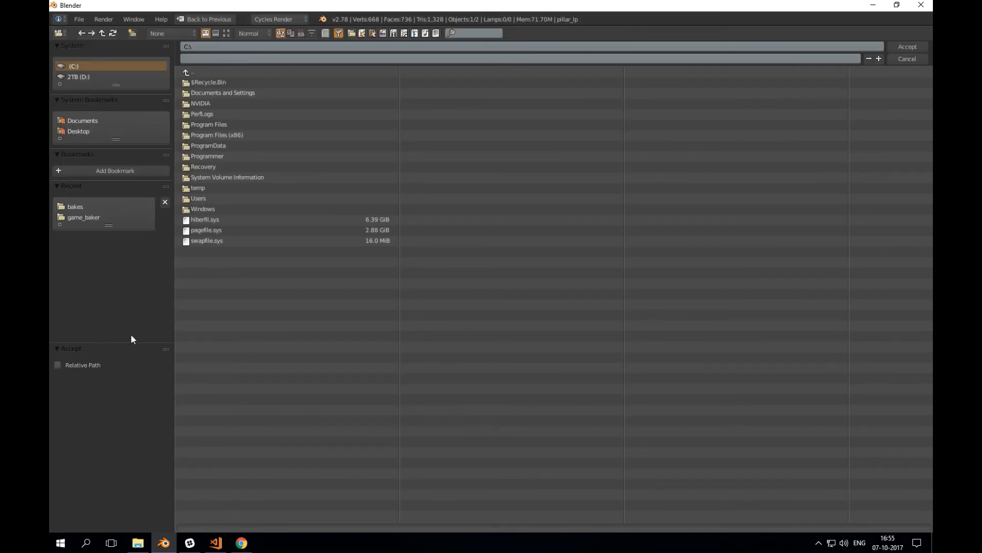
pyautogui.click(102, 207)
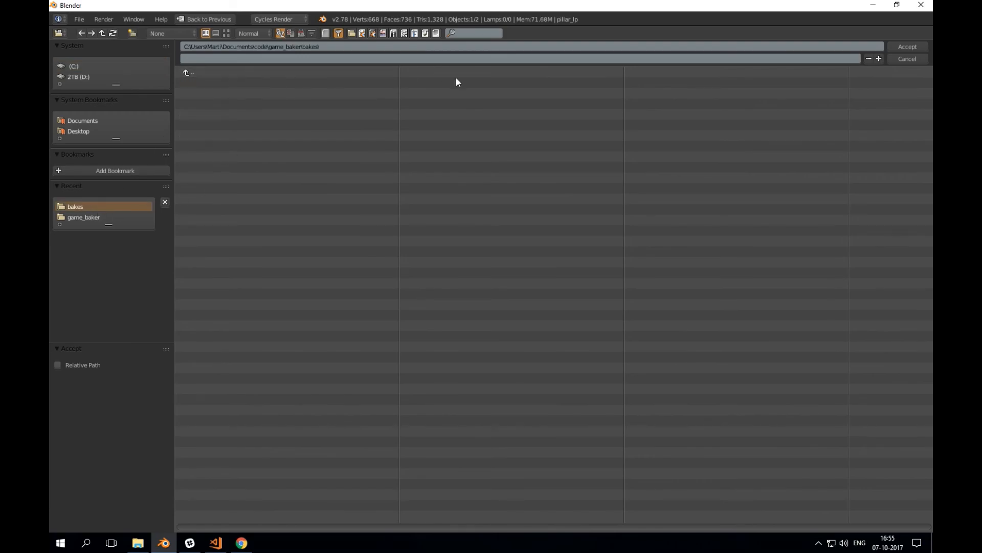
pyautogui.click(921, 46)
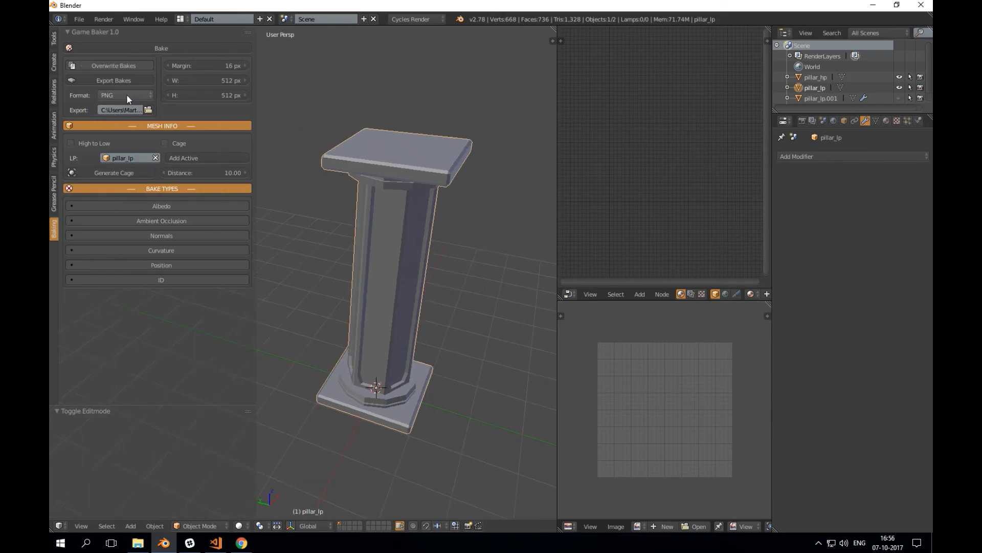
pyautogui.click(128, 95)
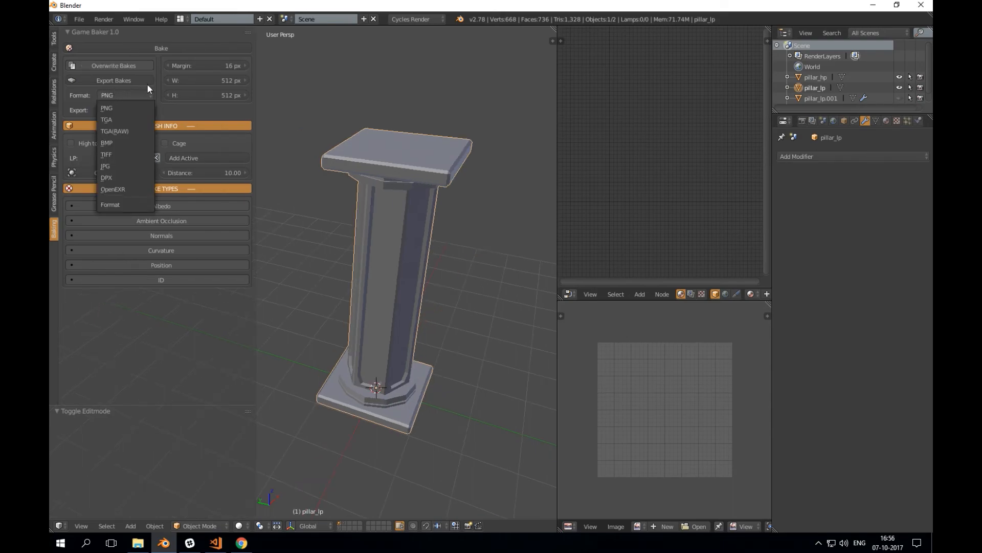
pyautogui.click(122, 109)
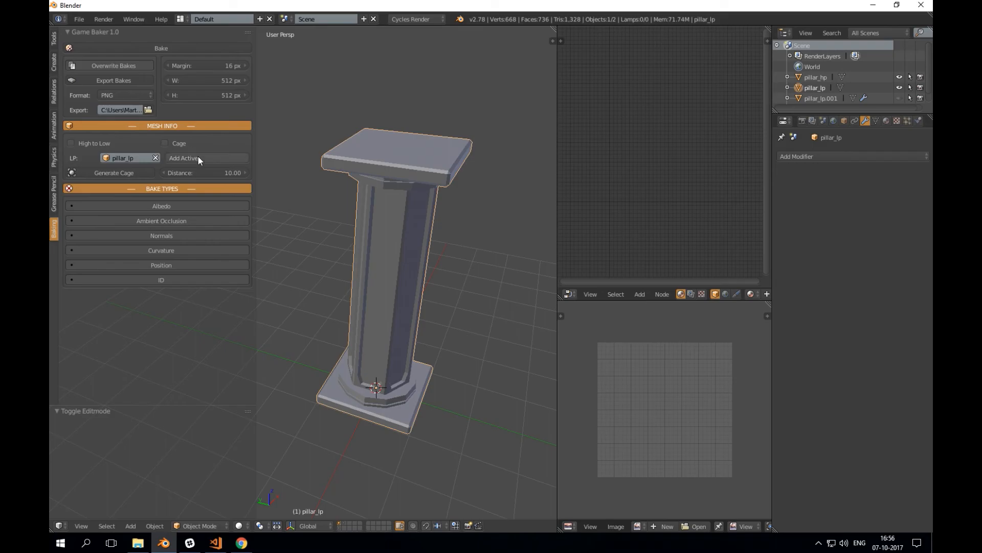
# Enable High to Low and Cage baking, and assign pillar_lp_CAGE as the cage mesh.
pyautogui.keyDown('shift'); pyautogui.moveTo(388, 231); pyautogui.dragTo(373, 227, button='middle'); pyautogui.keyUp('shift')
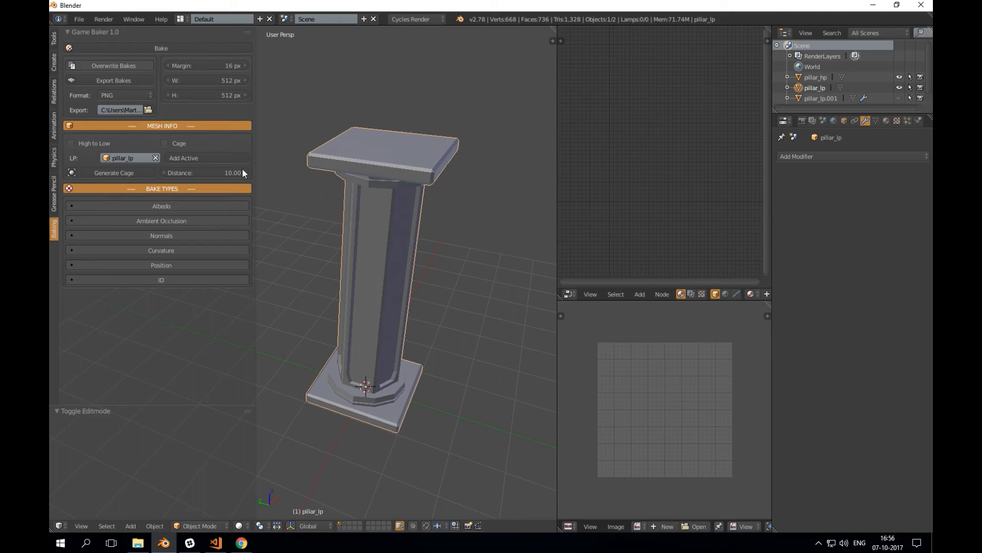
pyautogui.click(94, 143)
pyautogui.click(180, 144)
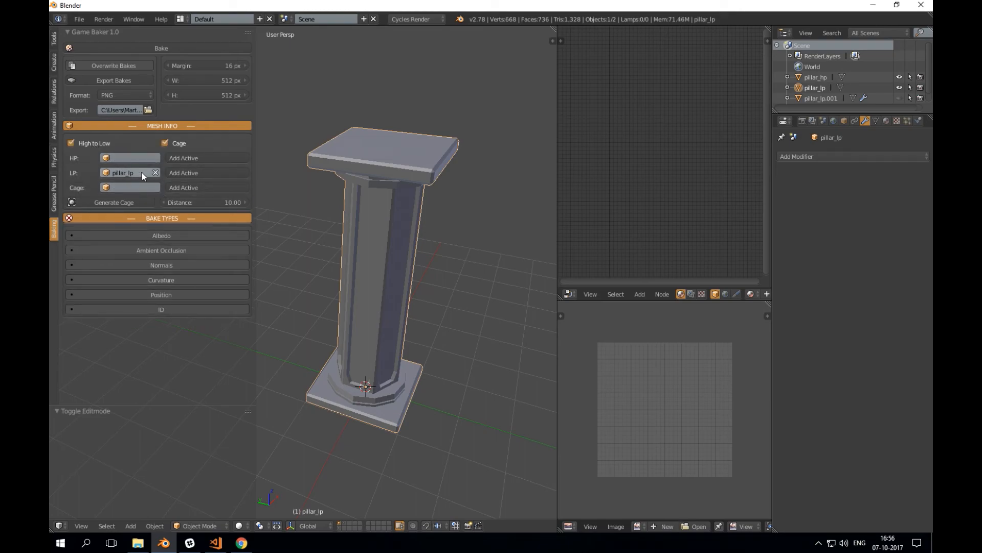
pyautogui.click(129, 187)
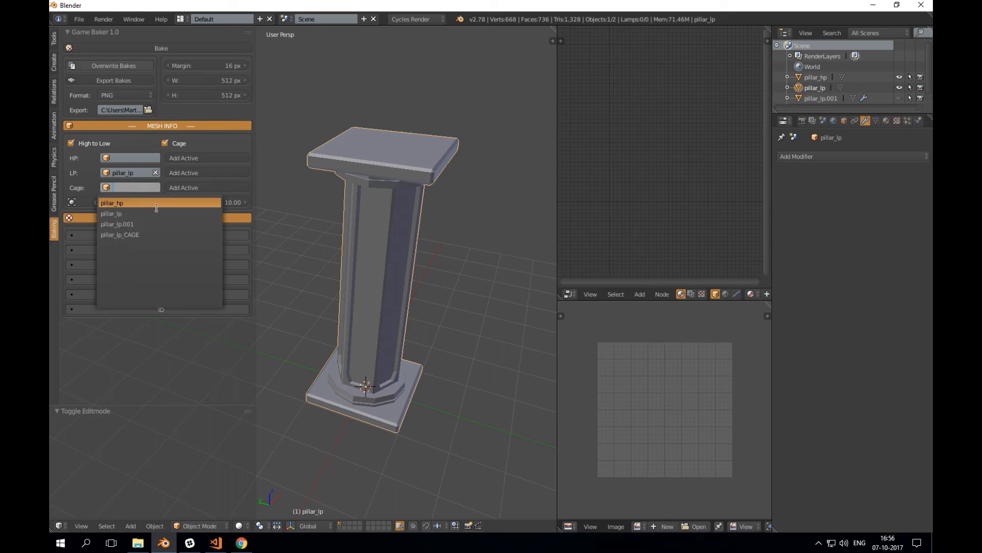
pyautogui.click(139, 236)
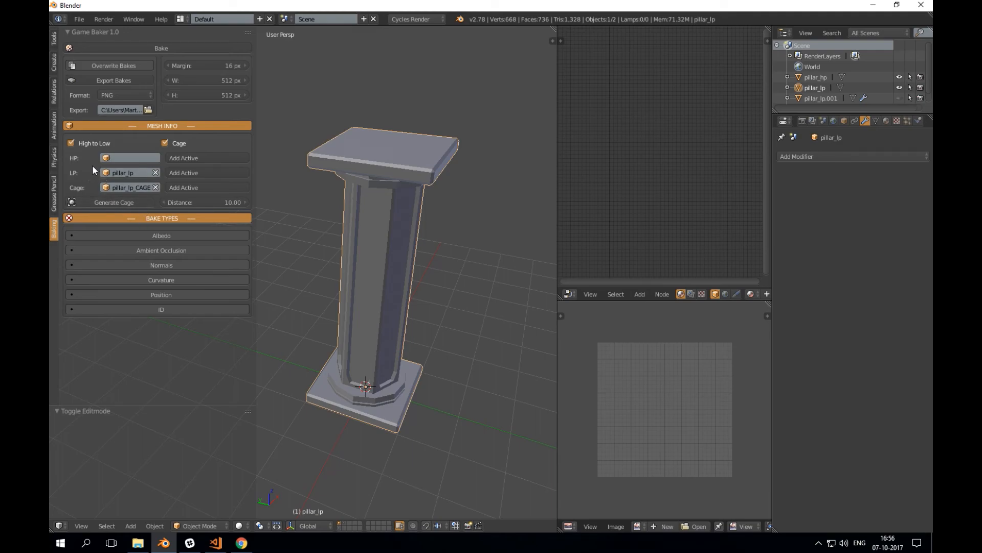
# Assign pillar_hp as the high-poly source mesh for the bake.
pyautogui.click(135, 157)
pyautogui.click(134, 172)
pyautogui.keyDown('shift'); pyautogui.moveTo(375, 241); pyautogui.dragTo(369, 242, button='middle'); pyautogui.keyUp('shift')
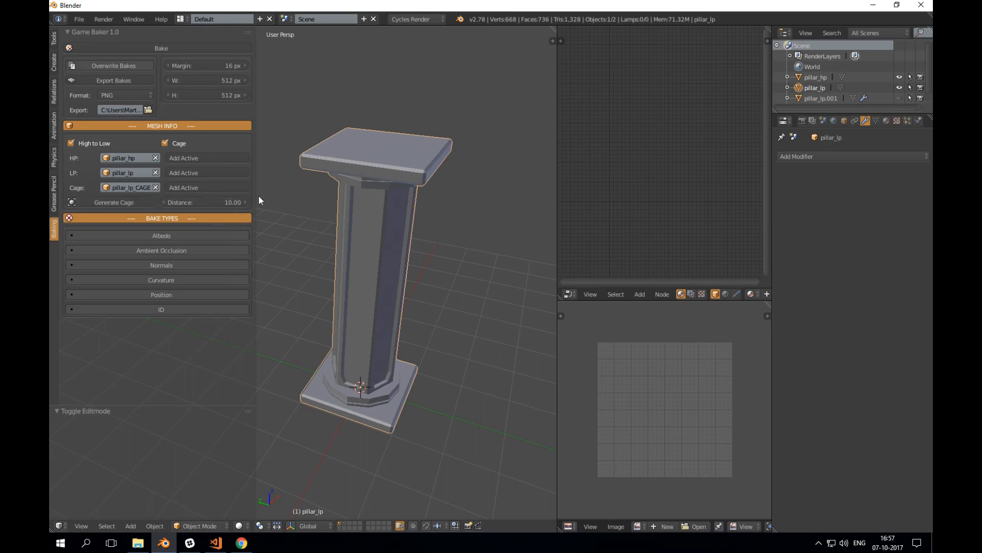
pyautogui.moveTo(353, 225)
pyautogui.mouseDown(button='middle')
pyautogui.moveTo(360, 223)
pyautogui.moveTo(355, 229)
pyautogui.mouseUp(button='middle')
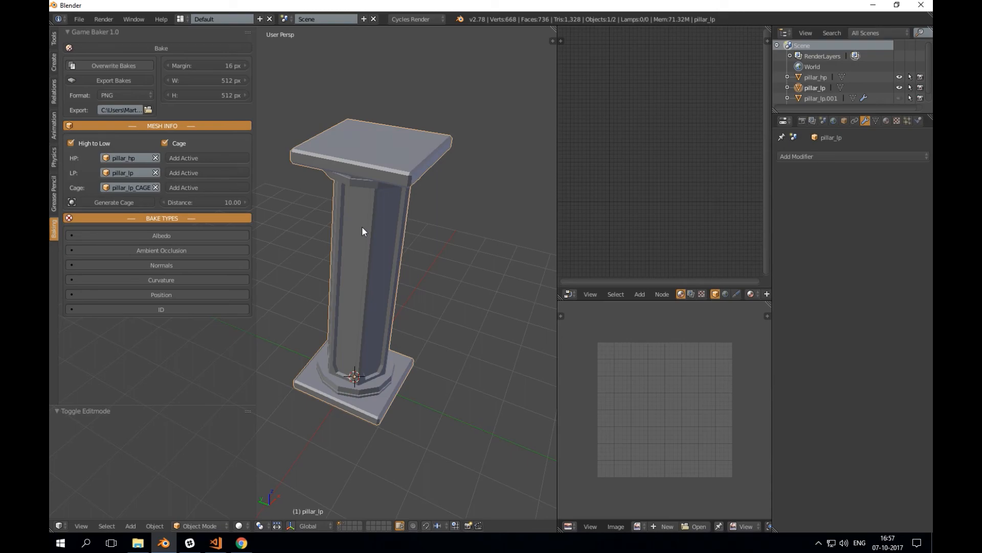
pyautogui.moveTo(366, 227); pyautogui.dragTo(360, 226, button='middle')
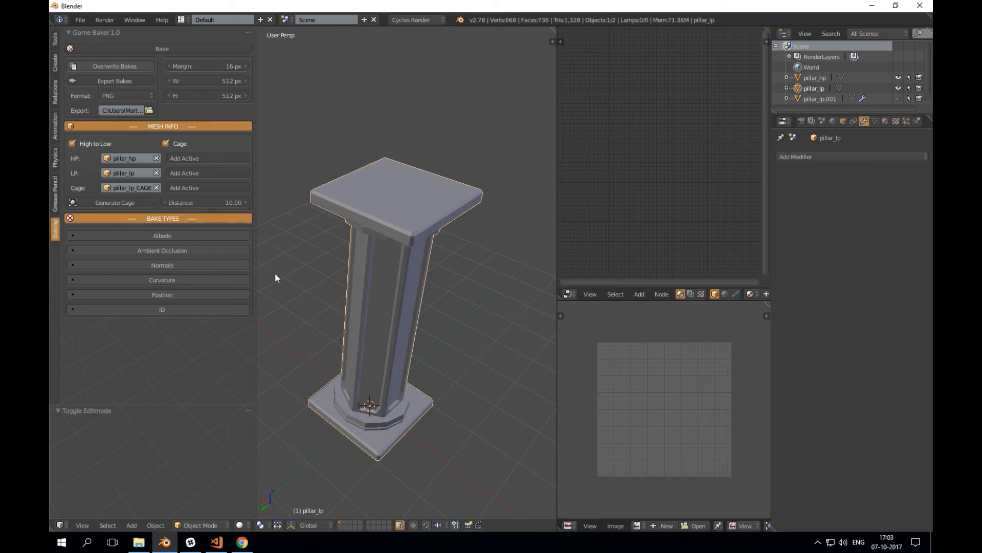
# Enable the Position bake type for the X, Y and Z axes, and enable the ID bake type.
pyautogui.click(195, 295)
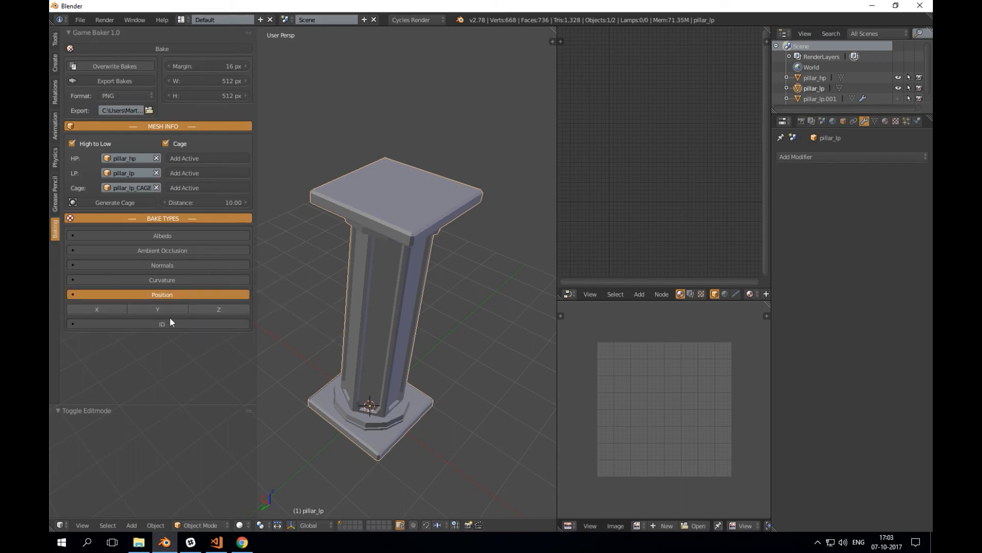
pyautogui.click(169, 324)
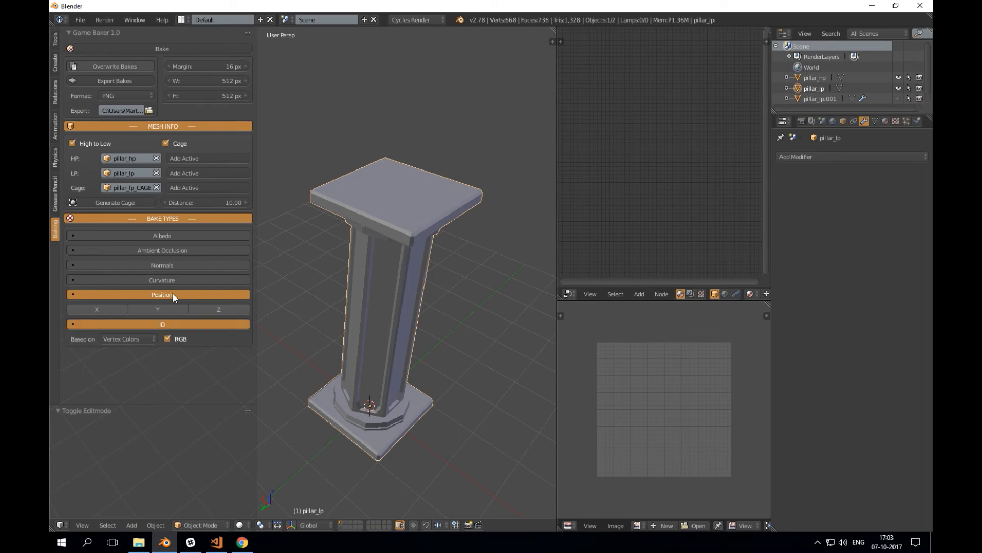
pyautogui.click(163, 325)
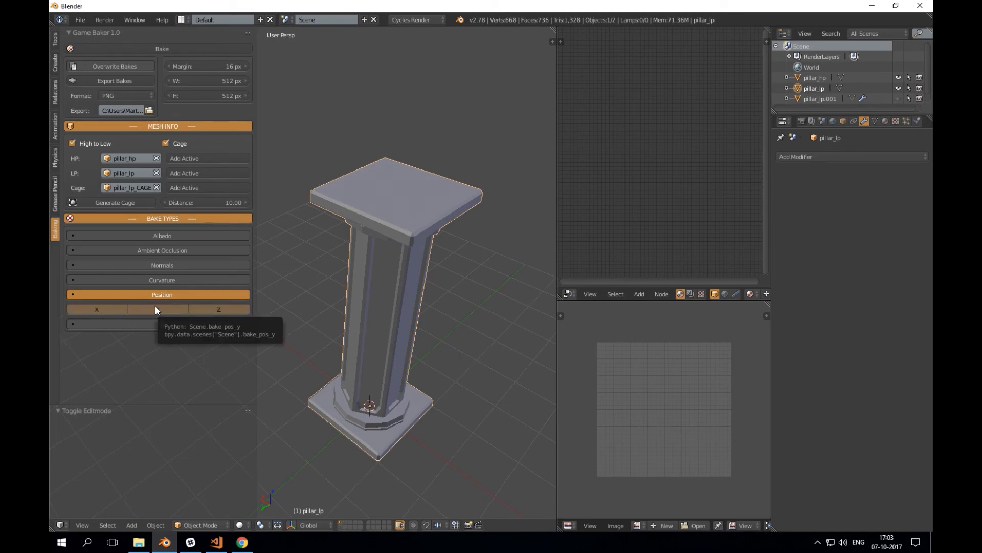
pyautogui.click(171, 324)
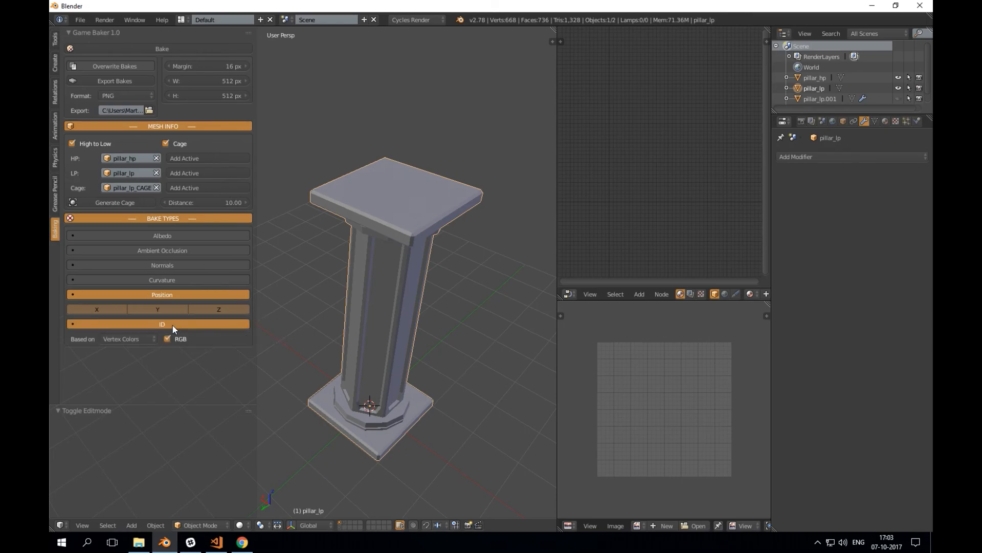
# Examine the ID bake's source options, Vertex Colors and Material, along with its RGB option.
pyautogui.click(132, 339)
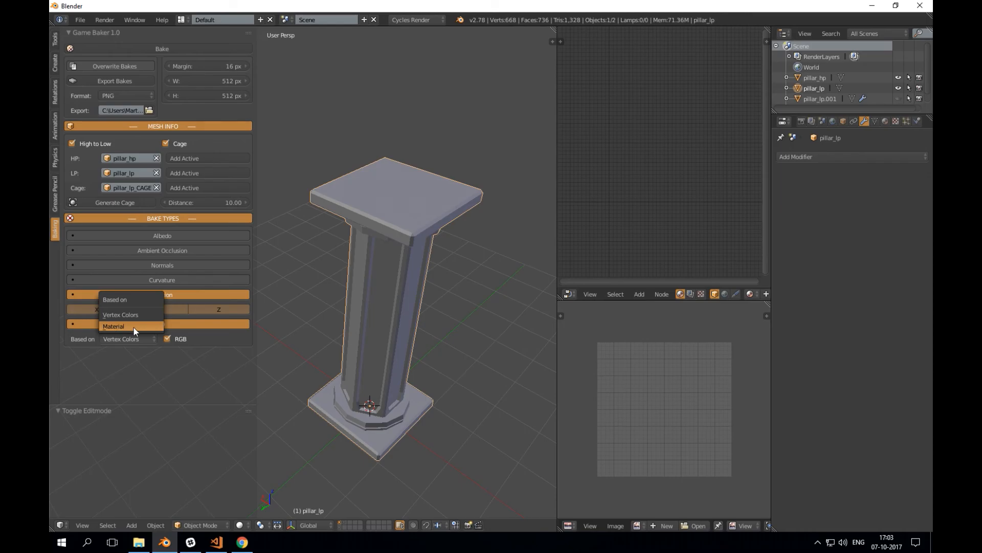
pyautogui.click(132, 338)
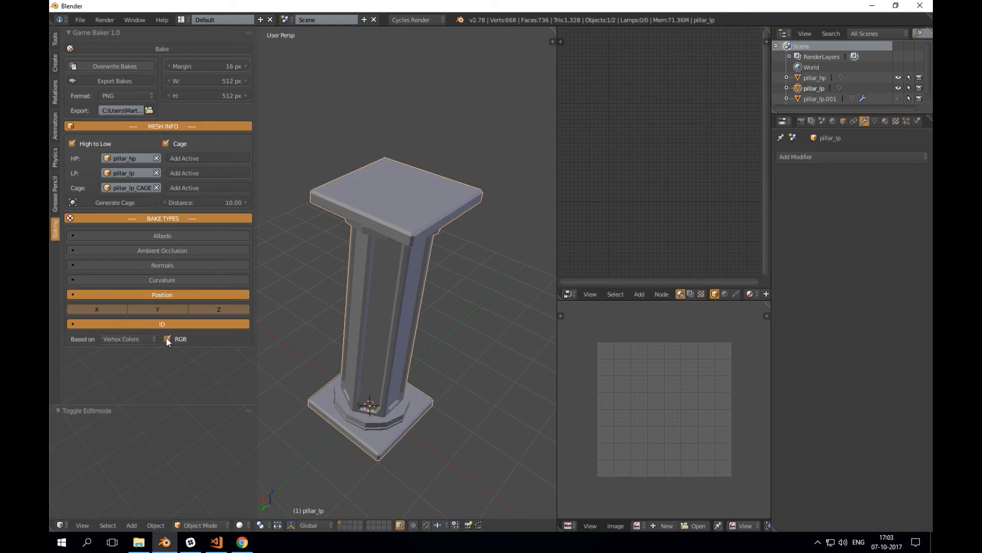
pyautogui.click(168, 338)
pyautogui.click(137, 339)
pyautogui.click(129, 340)
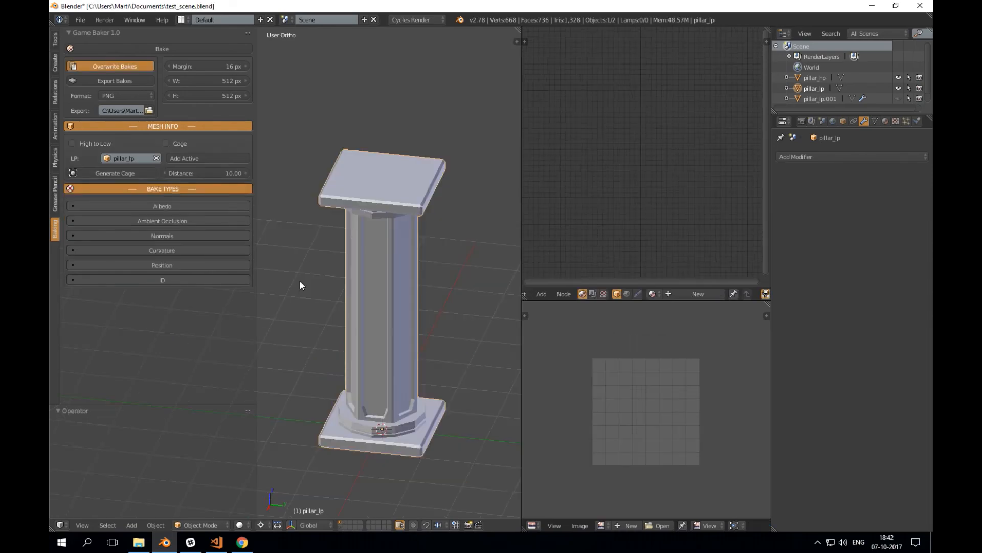
# Enable the Normals and ID bake types for pillar_lp, leaving Position disabled.
pyautogui.moveTo(327, 290); pyautogui.dragTo(386, 288, button='middle')
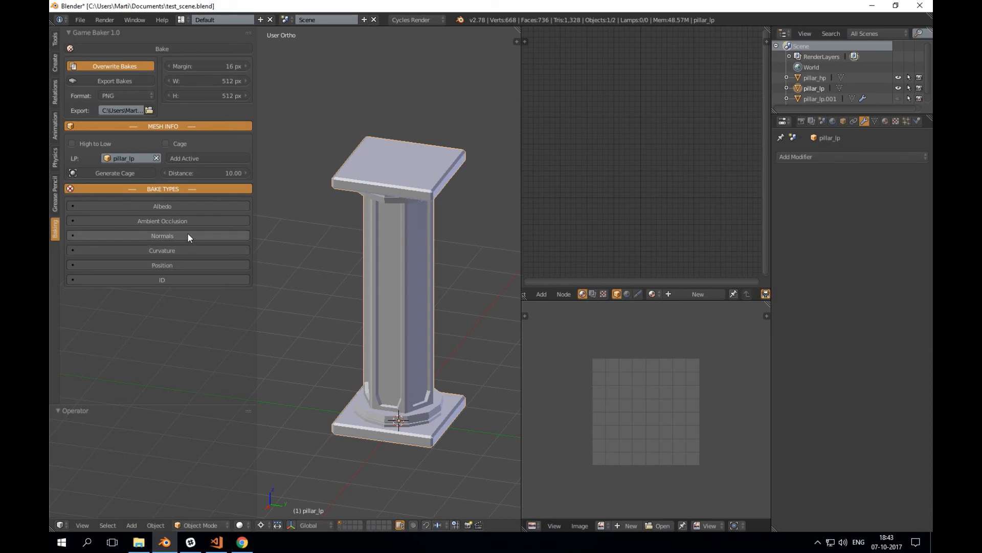
pyautogui.click(160, 234)
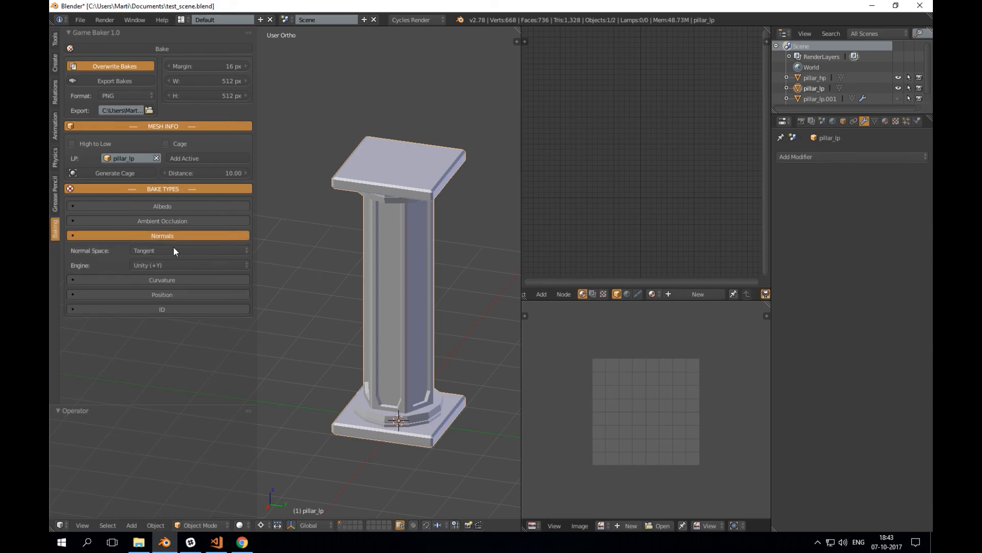
pyautogui.click(194, 293)
pyautogui.click(152, 322)
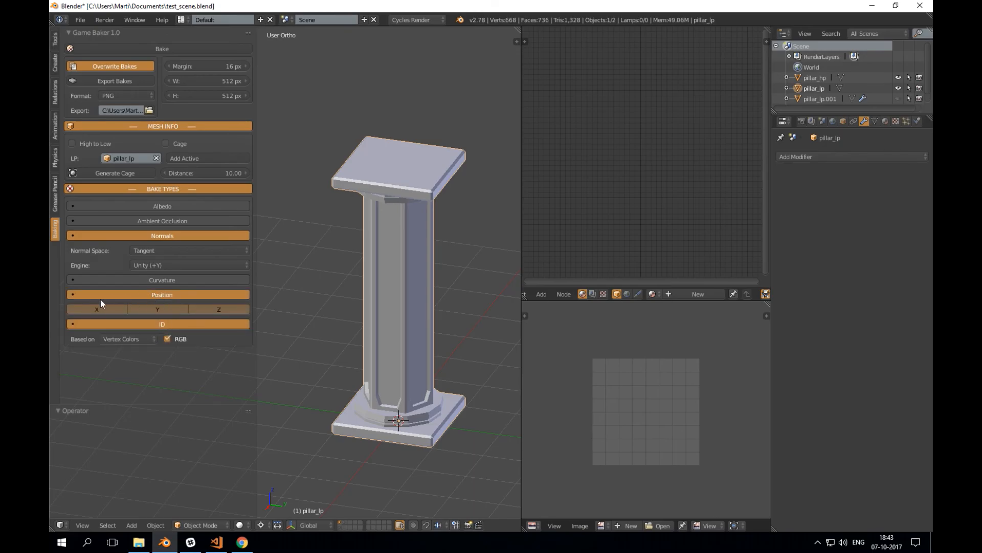
pyautogui.click(169, 294)
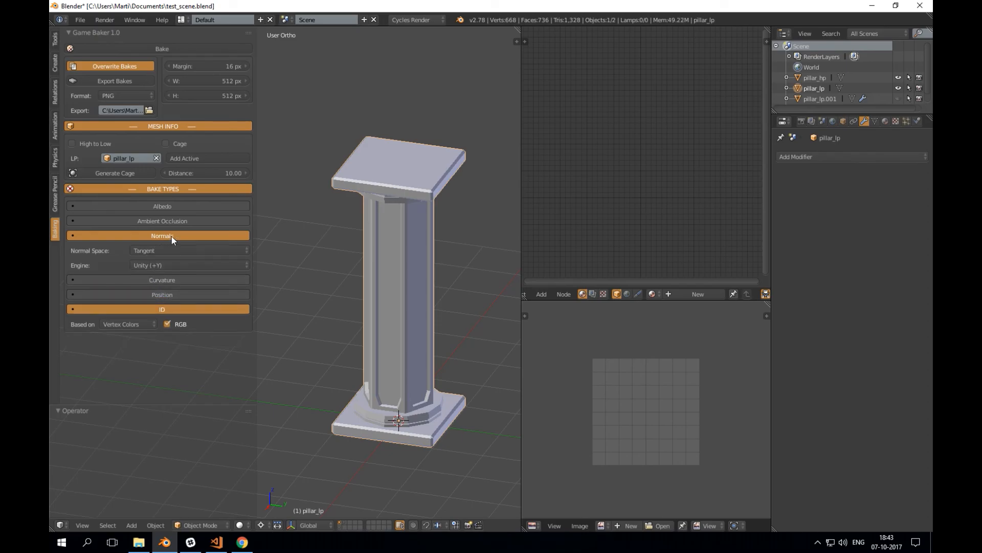
# Enable High to Low and Cage baking, and base the ID map on Material.
pyautogui.click(103, 142)
pyautogui.click(165, 144)
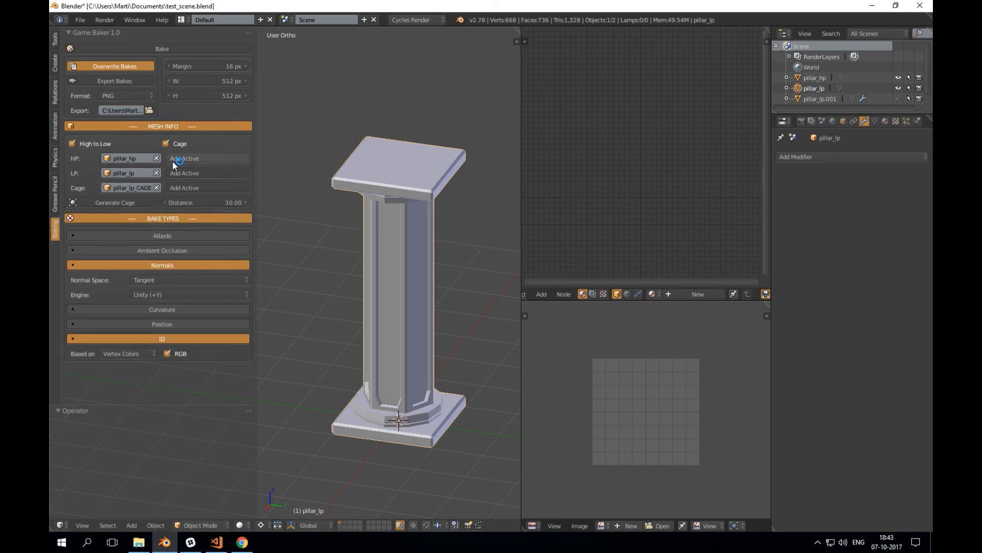
pyautogui.click(123, 353)
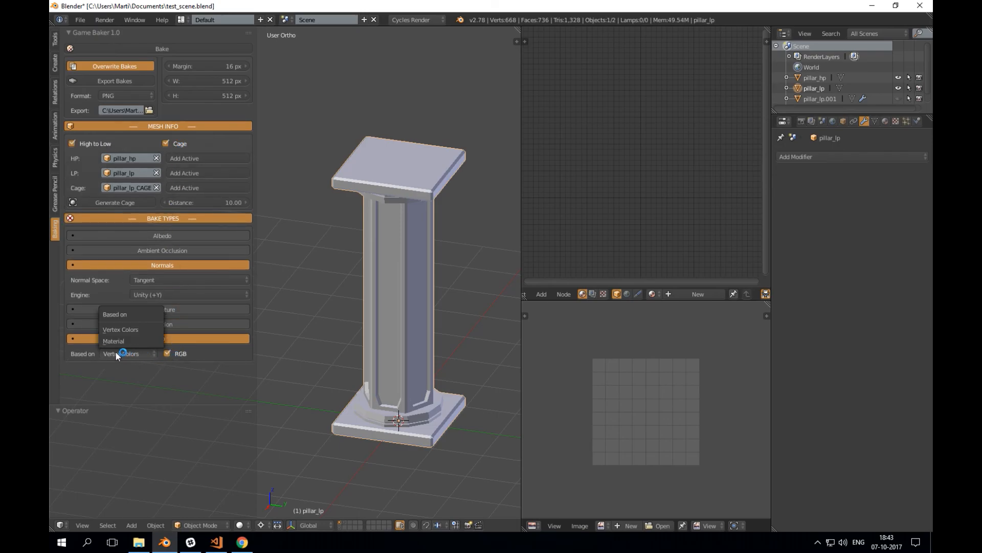
pyautogui.click(119, 339)
pyautogui.moveTo(323, 346); pyautogui.dragTo(356, 349, button='middle')
pyautogui.moveTo(369, 206); pyautogui.dragTo(389, 201, button='middle')
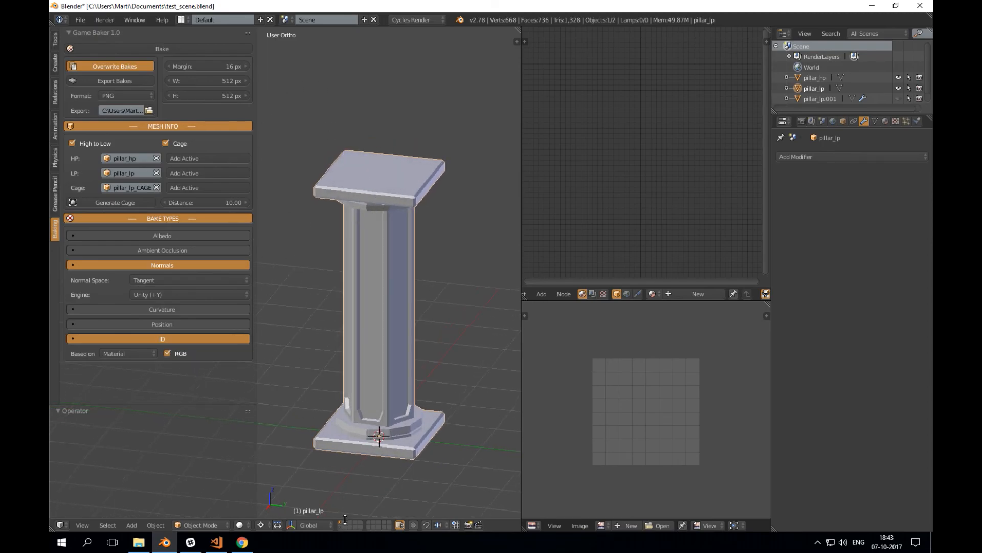
# Try to bake the maps, and show the high-poly pillar's layer together with the low-poly one.
pyautogui.click(168, 47)
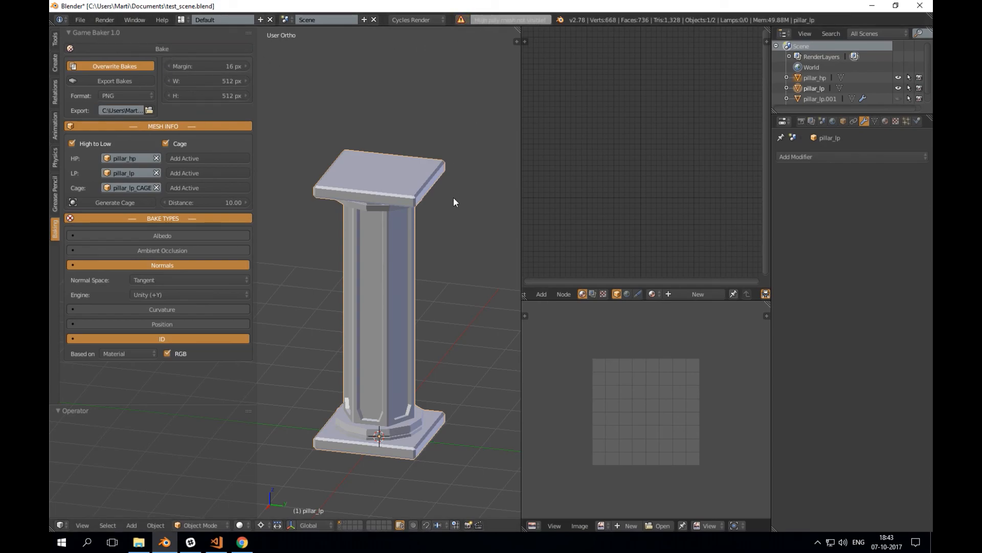
pyautogui.moveTo(406, 273); pyautogui.dragTo(376, 353, button='middle')
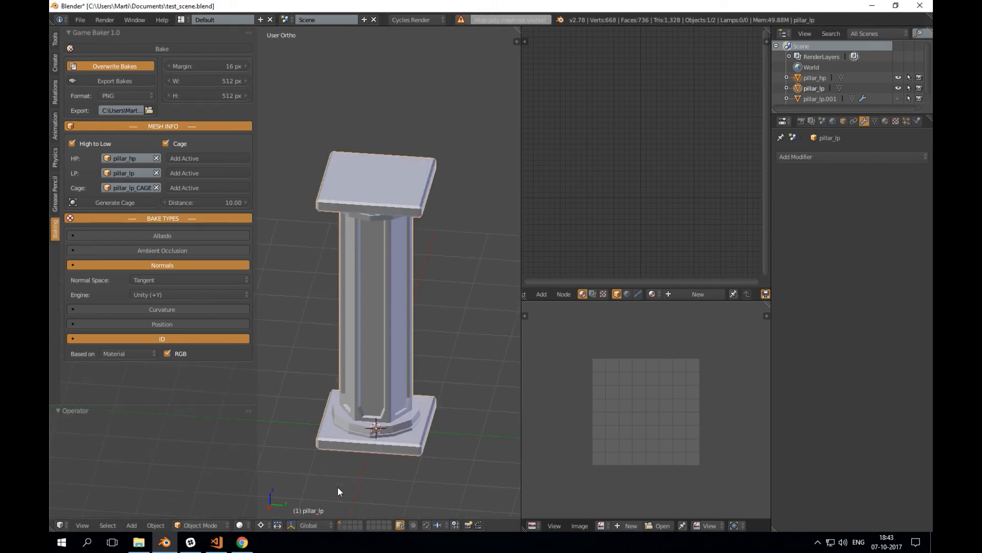
pyautogui.keyDown('shift'); pyautogui.click(343, 523); pyautogui.keyUp('shift')
pyautogui.moveTo(354, 493)
pyautogui.mouseDown(button='middle')
pyautogui.moveTo(407, 401)
pyautogui.moveTo(394, 394)
pyautogui.moveTo(414, 393)
pyautogui.moveTo(397, 386)
pyautogui.moveTo(378, 353)
pyautogui.moveTo(397, 370)
pyautogui.moveTo(342, 499)
pyautogui.mouseUp(button='middle')
pyautogui.keyDown('shift'); pyautogui.click(345, 522); pyautogui.keyUp('shift')
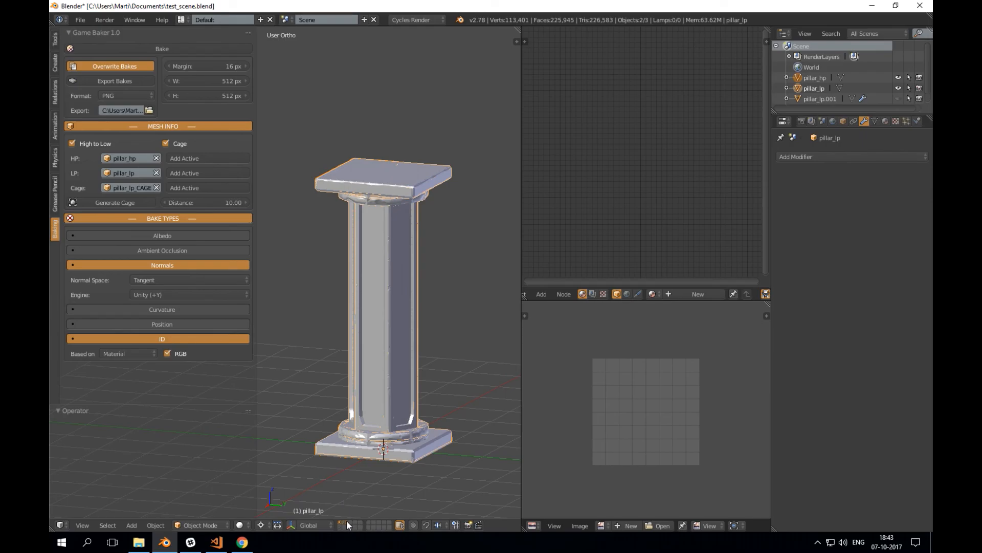
# Show only pillar_hp in Material shading and examine its pole, round_end and square_end materials.
pyautogui.press('z')
pyautogui.click(376, 381)
pyautogui.moveTo(419, 364)
pyautogui.mouseDown(button='middle')
pyautogui.moveTo(387, 370)
pyautogui.moveTo(381, 382)
pyautogui.moveTo(436, 353)
pyautogui.moveTo(400, 363)
pyautogui.moveTo(393, 381)
pyautogui.moveTo(400, 357)
pyautogui.moveTo(386, 361)
pyautogui.mouseUp(button='middle')
pyautogui.rightClick(379, 369)
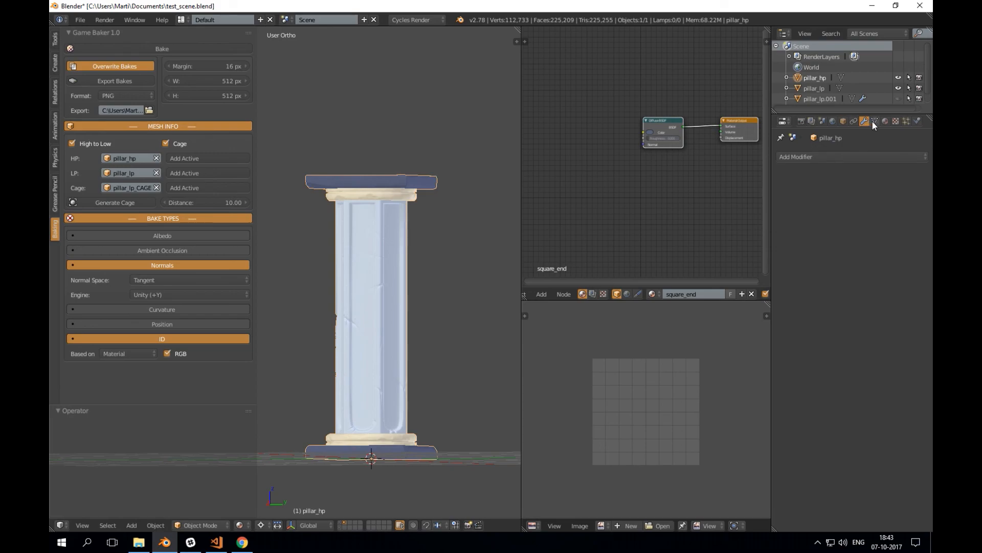
pyautogui.click(885, 120)
pyautogui.moveTo(384, 318); pyautogui.dragTo(421, 358, button='middle')
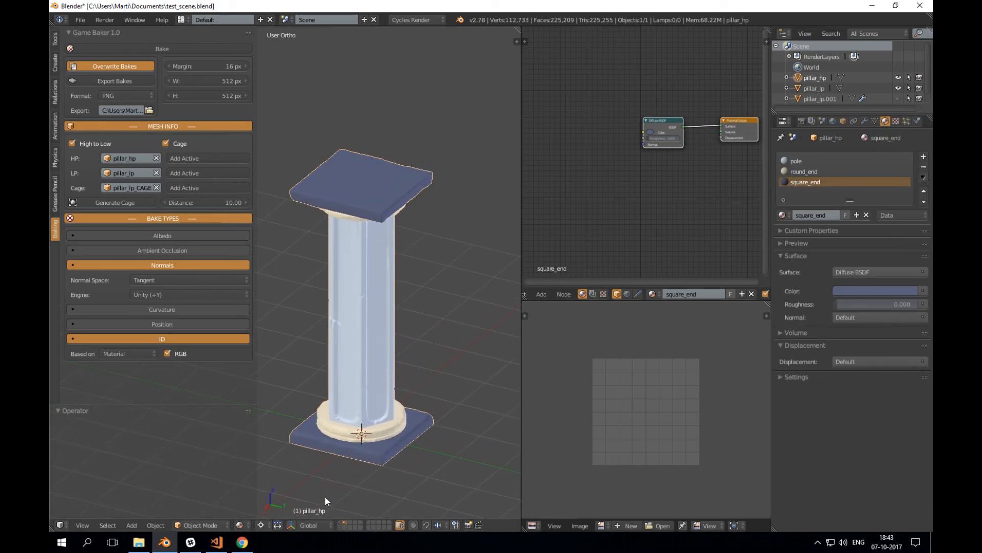
# Show the low-poly layer alongside the high-poly one and bake the normal and ID maps.
pyautogui.keyDown('shift'); pyautogui.click(339, 522); pyautogui.keyUp('shift')
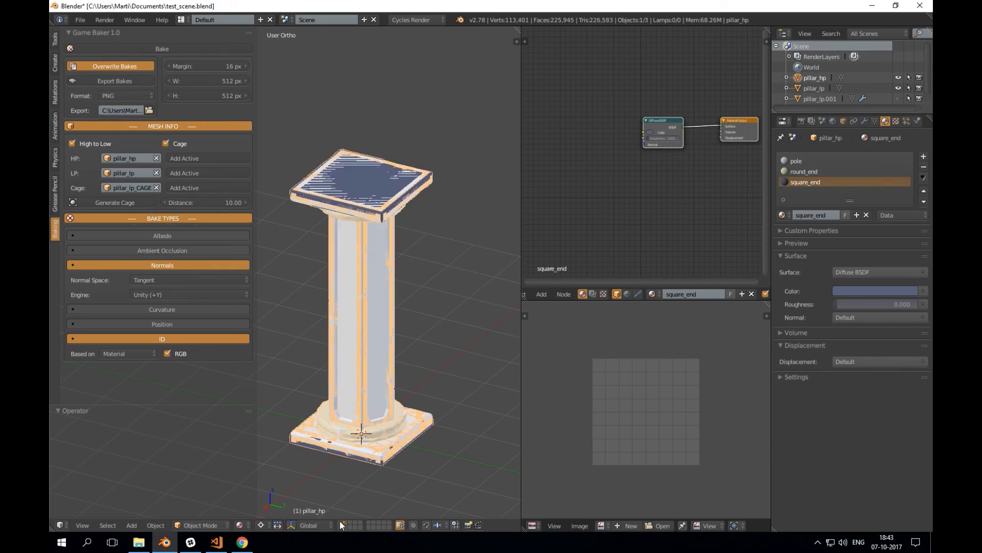
pyautogui.keyDown('shift'); pyautogui.moveTo(366, 359); pyautogui.dragTo(392, 378, button='middle'); pyautogui.keyUp('shift')
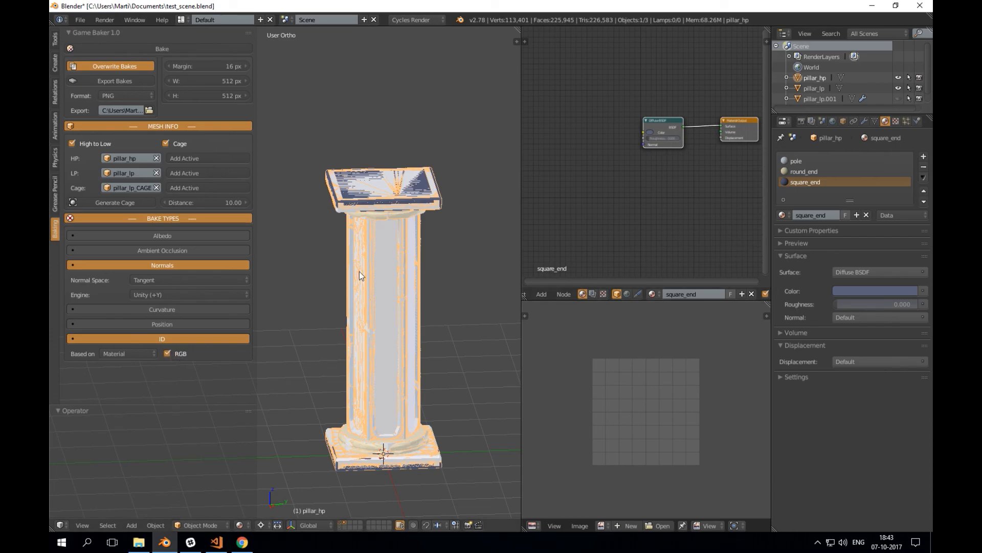
pyautogui.click(189, 49)
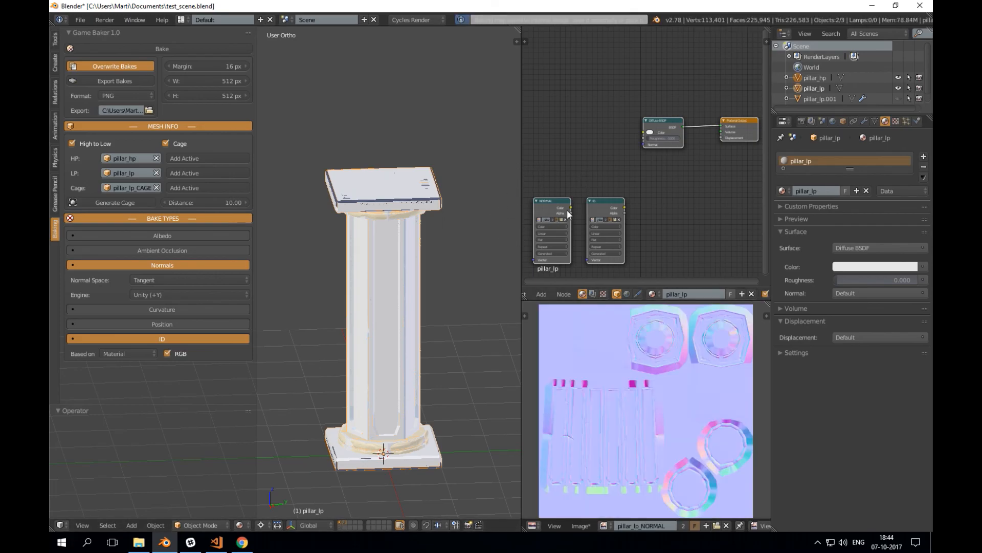
# Examine the baked NORMAL and ID image nodes in pillar_lp's material.
pyautogui.moveTo(578, 166); pyautogui.dragTo(639, 151, button='middle')
pyautogui.scroll(1, 662, 155)
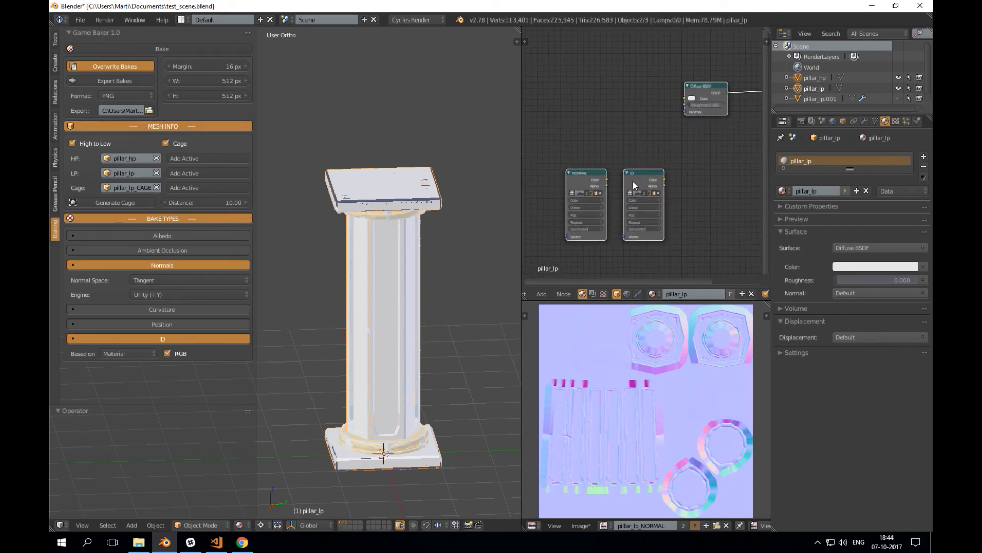
pyautogui.moveTo(594, 140); pyautogui.dragTo(655, 142, button='middle')
pyautogui.click(702, 178)
pyautogui.moveTo(692, 180); pyautogui.dragTo(717, 182, button='middle')
pyautogui.scroll(-1, 717, 183)
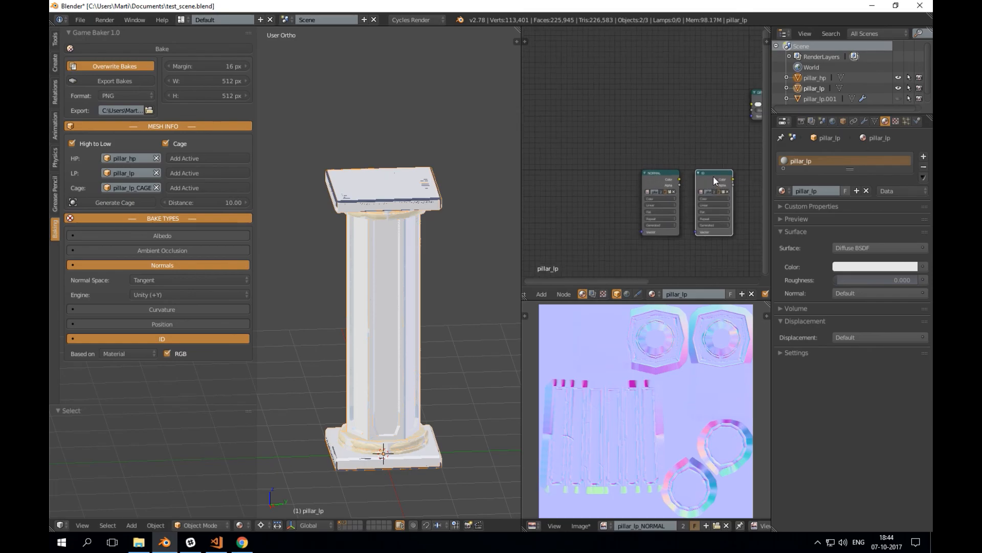
pyautogui.press('a')
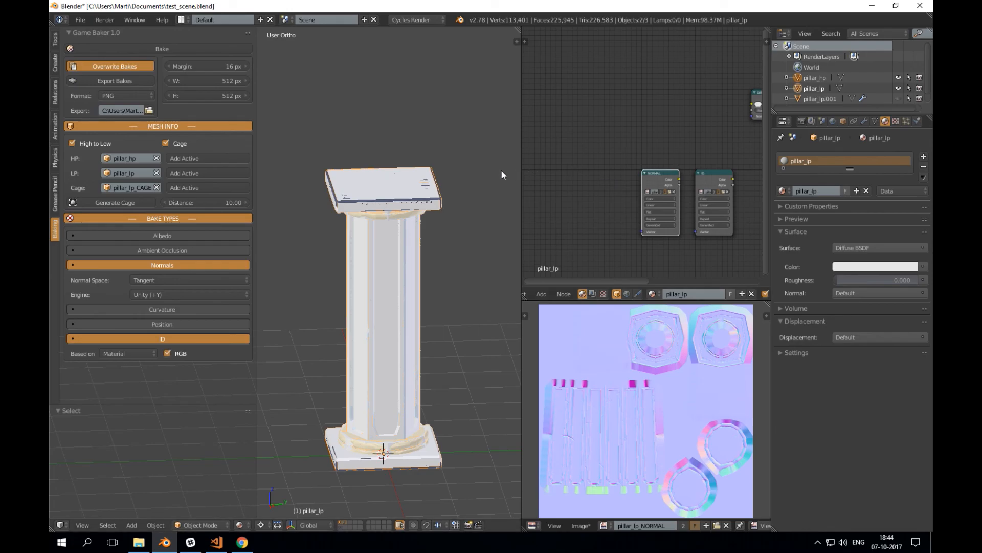
pyautogui.moveTo(697, 161); pyautogui.dragTo(670, 162, button='middle')
pyautogui.scroll(1, 690, 199)
pyautogui.scroll(-1, 664, 166)
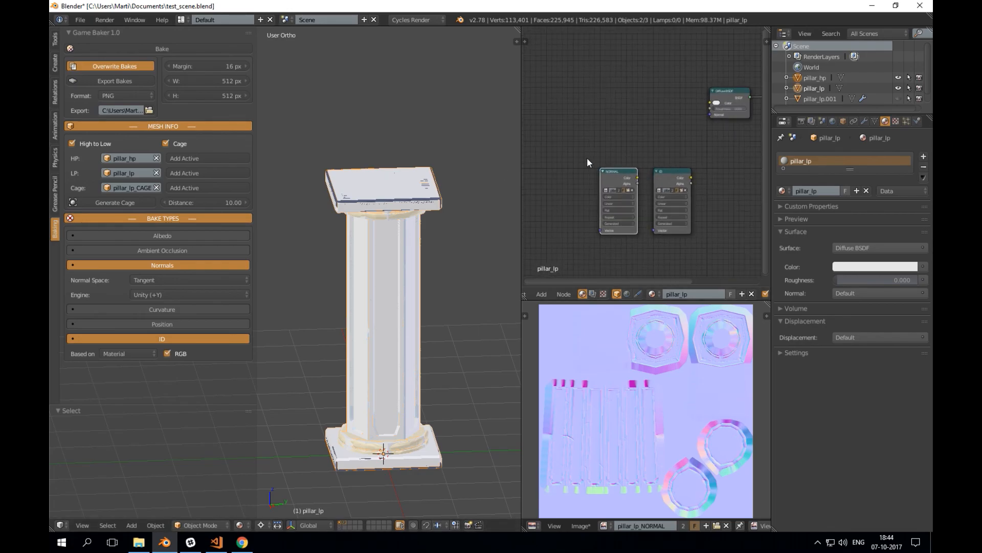
pyautogui.moveTo(587, 158); pyautogui.dragTo(622, 173, button='middle')
pyautogui.moveTo(684, 144); pyautogui.dragTo(646, 136, button='middle')
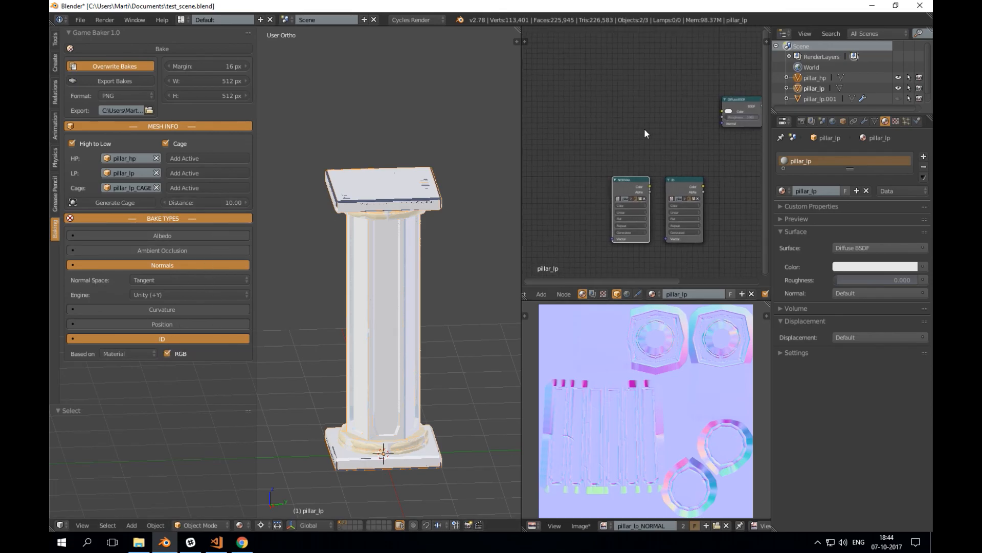
# Move the NORMAL node down out of the way and place the ID node next to the Diffuse BSDF node.
pyautogui.moveTo(603, 168); pyautogui.dragTo(652, 174, button='middle')
pyautogui.moveTo(628, 187); pyautogui.dragTo(581, 233)
pyautogui.moveTo(695, 186); pyautogui.dragTo(640, 98)
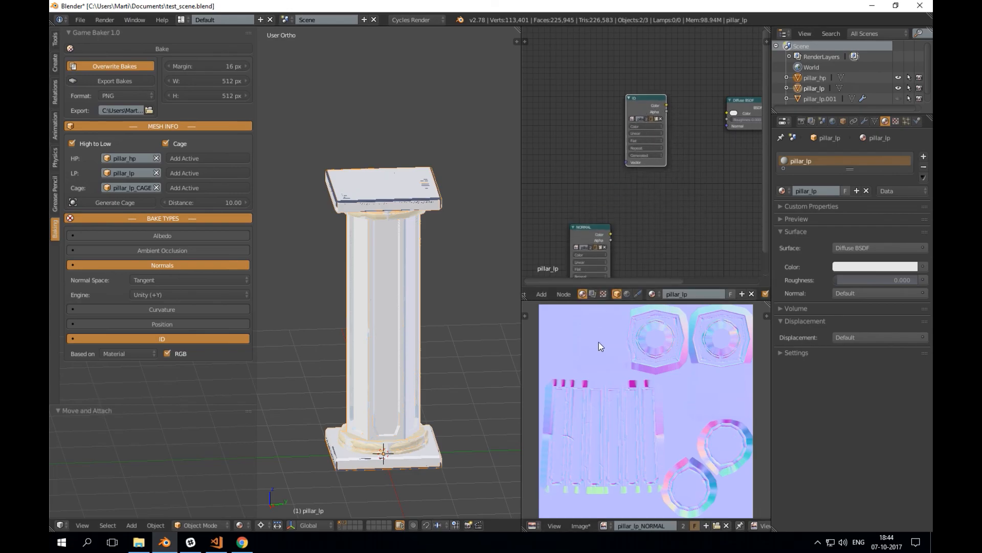
# Display the pillar_lp_ID image and link the ID node's Color output to the Diffuse BSDF's Color input.
pyautogui.click(604, 525)
pyautogui.click(658, 420)
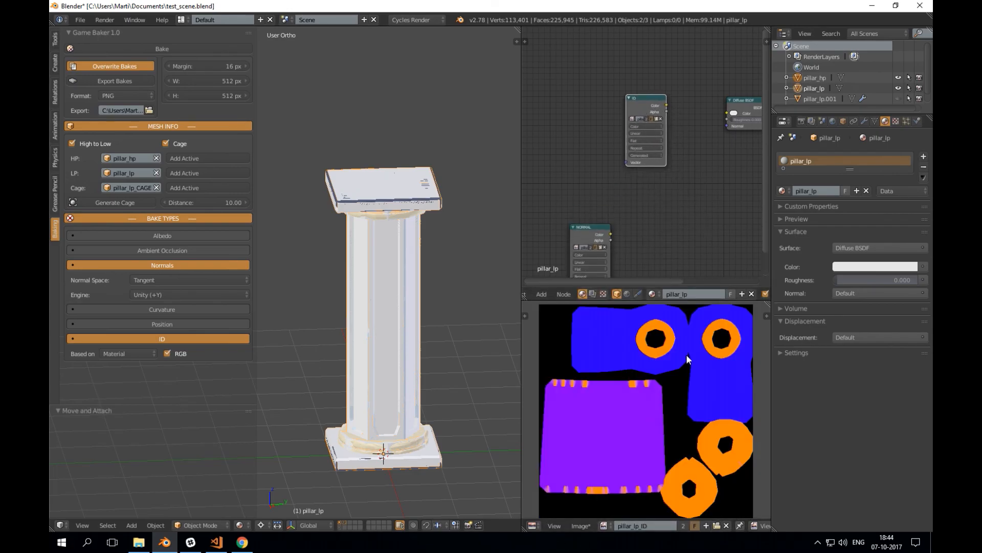
pyautogui.scroll(1, 653, 364)
pyautogui.moveTo(667, 107); pyautogui.dragTo(632, 149, button='middle')
pyautogui.moveTo(631, 147); pyautogui.dragTo(690, 155)
pyautogui.moveTo(417, 305); pyautogui.dragTo(385, 295, button='middle')
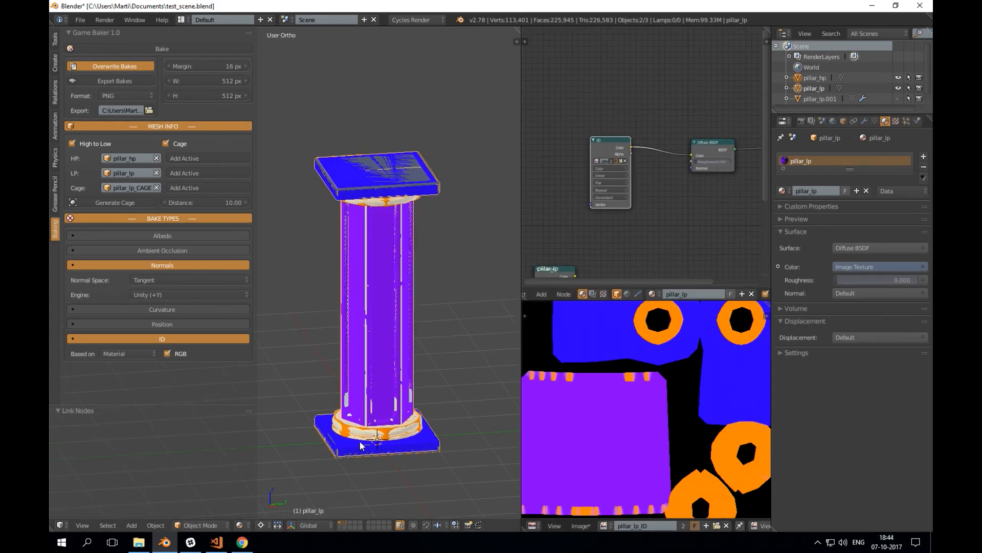
# Show only the low-poly pillar and examine the baked ID colors on its parts and in the ID image.
pyautogui.click(339, 521)
pyautogui.moveTo(358, 467); pyautogui.dragTo(373, 272, button='middle')
pyautogui.scroll(6, 373, 271)
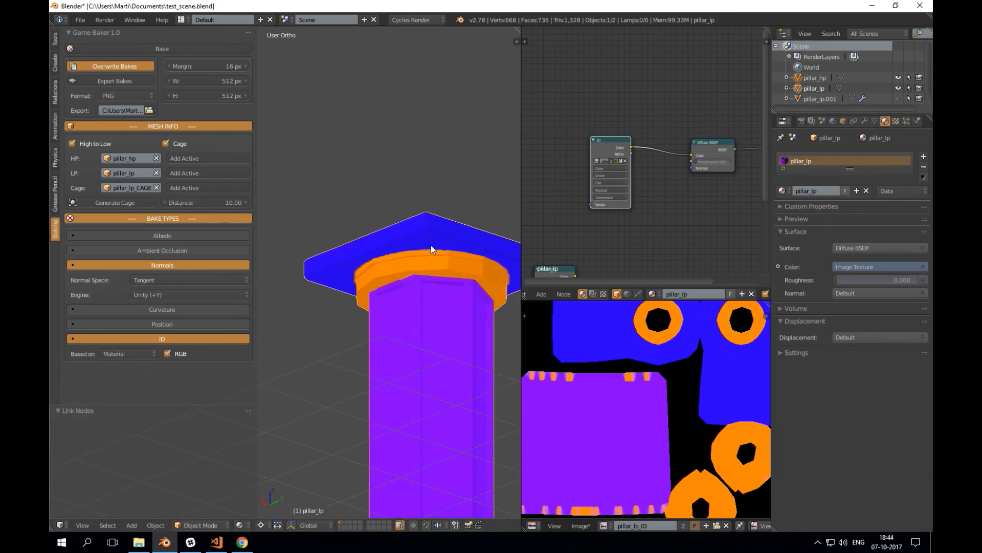
pyautogui.keyDown('shift'); pyautogui.moveTo(380, 339); pyautogui.dragTo(352, 294, button='middle'); pyautogui.keyUp('shift')
pyautogui.scroll(3, 353, 294)
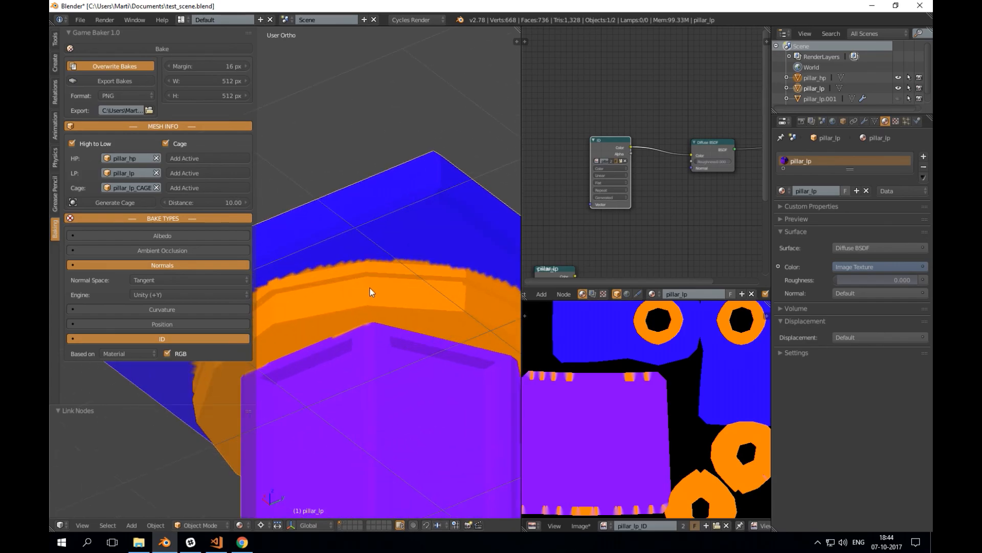
pyautogui.moveTo(392, 266); pyautogui.dragTo(370, 279, button='middle')
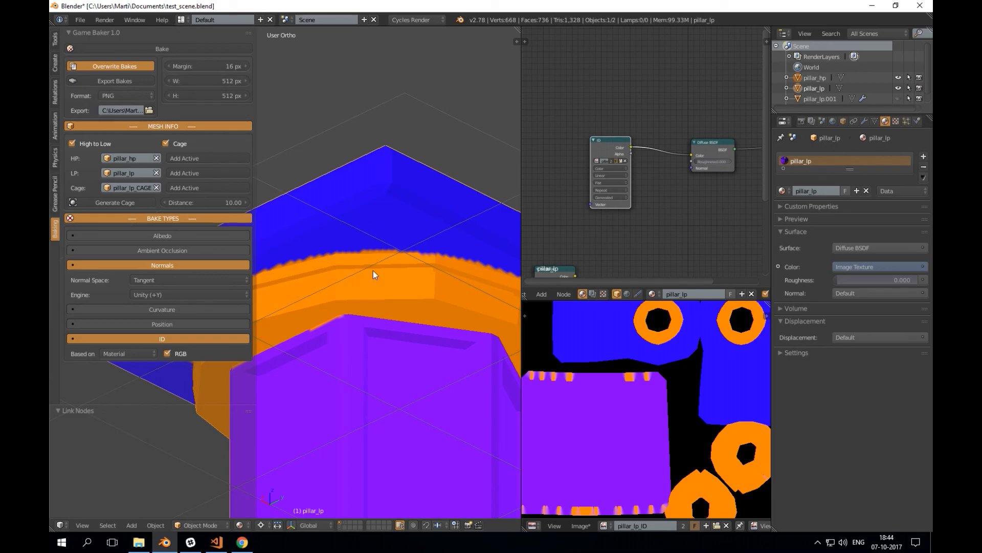
pyautogui.scroll(-4, 388, 278)
pyautogui.moveTo(386, 290)
pyautogui.mouseDown(button='middle')
pyautogui.moveTo(400, 293)
pyautogui.moveTo(397, 269)
pyautogui.moveTo(388, 267)
pyautogui.moveTo(397, 293)
pyautogui.moveTo(369, 296)
pyautogui.moveTo(379, 262)
pyautogui.moveTo(400, 287)
pyautogui.mouseUp(button='middle')
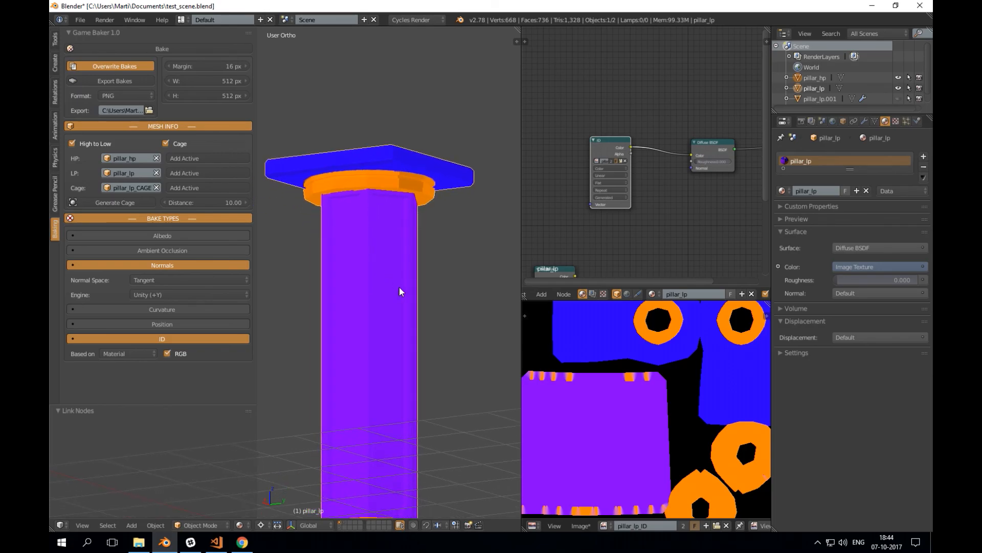
pyautogui.moveTo(558, 385); pyautogui.dragTo(575, 363, button='middle')
pyautogui.scroll(2, 571, 381)
pyautogui.scroll(-2, 575, 363)
pyautogui.scroll(-2, 605, 382)
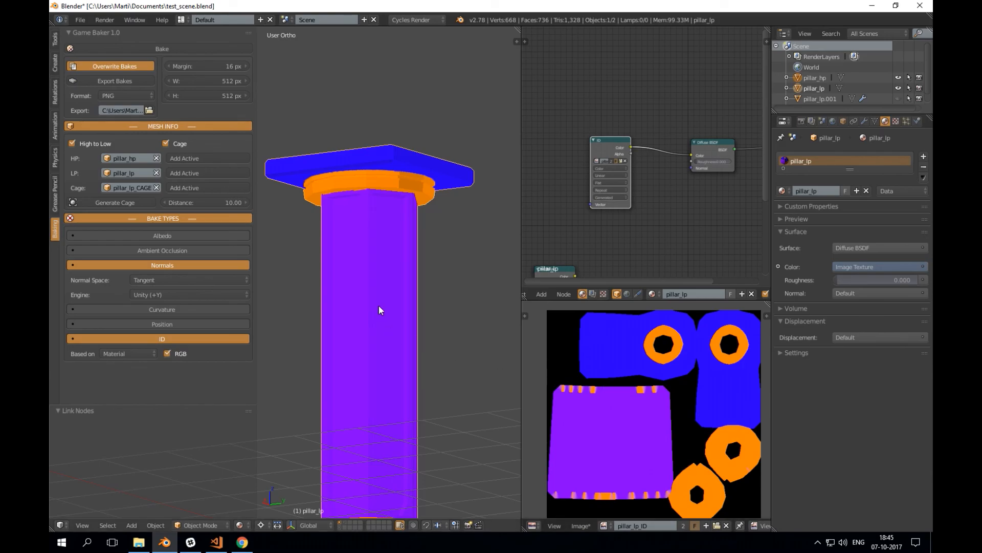
pyautogui.scroll(-2, 376, 287)
pyautogui.moveTo(376, 267); pyautogui.dragTo(367, 303, button='middle')
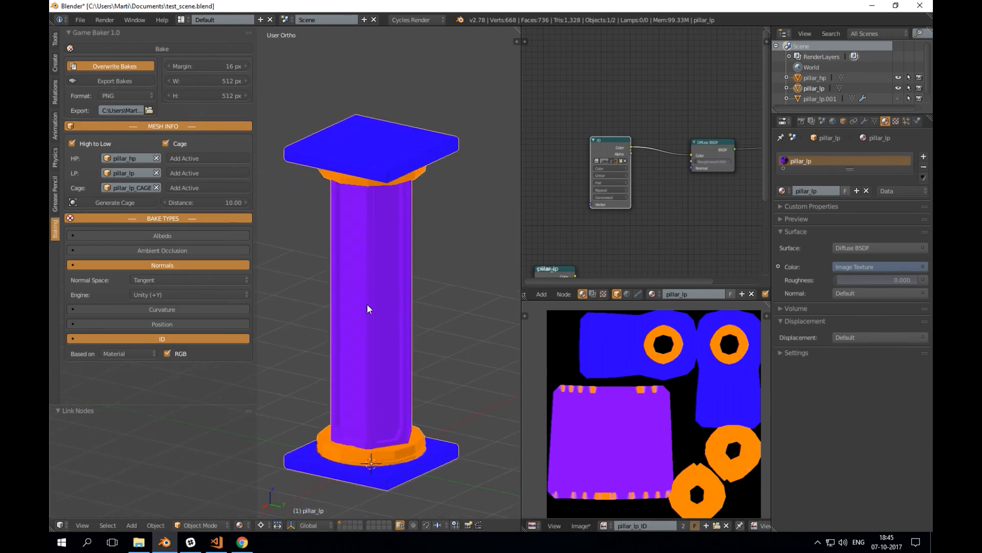
# Base the ID map on Vertex Colors and put pillar_lp into Vertex Paint mode.
pyautogui.click(134, 352)
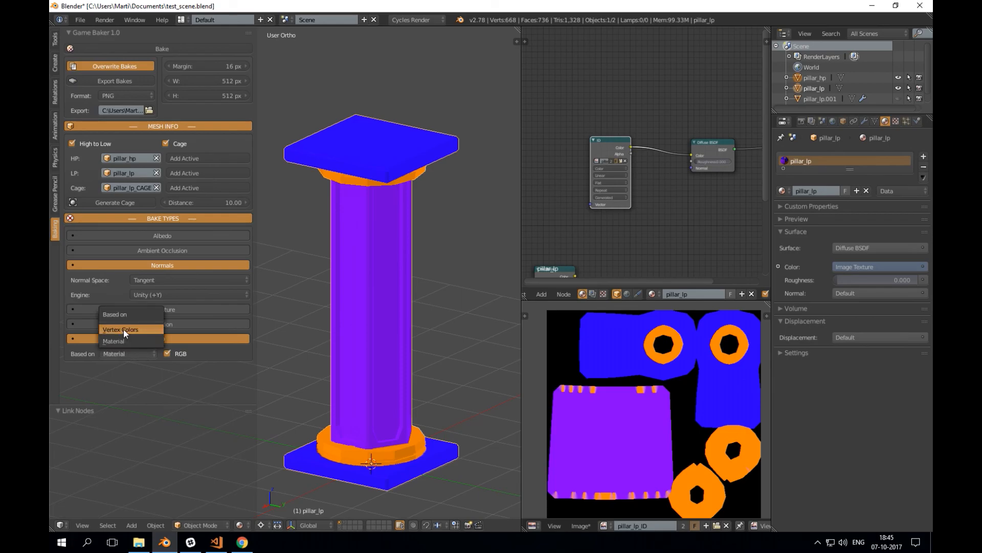
pyautogui.click(124, 330)
pyautogui.press('z')
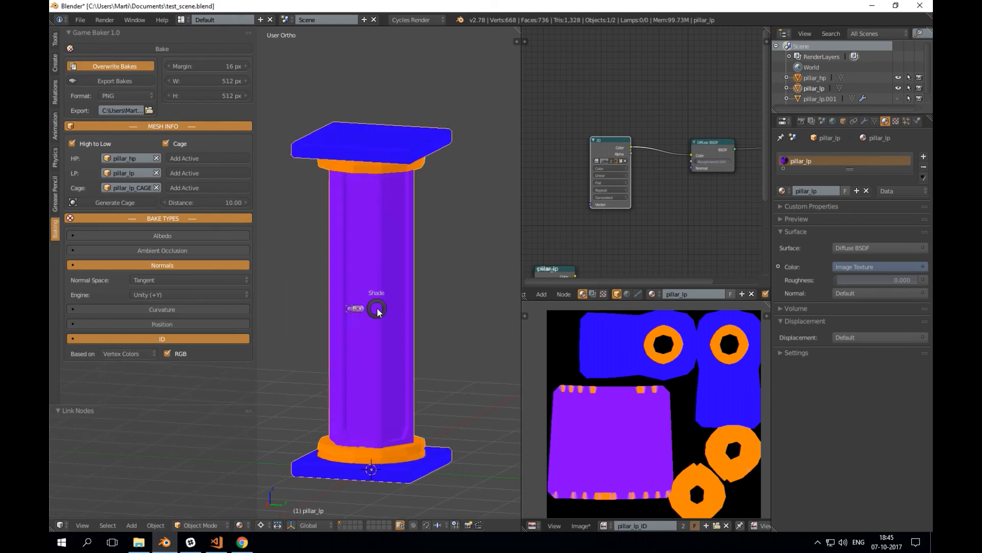
pyautogui.hotkey('alt', 'Tab')
pyautogui.hotkey('alt', 'Tab')
pyautogui.press('z')
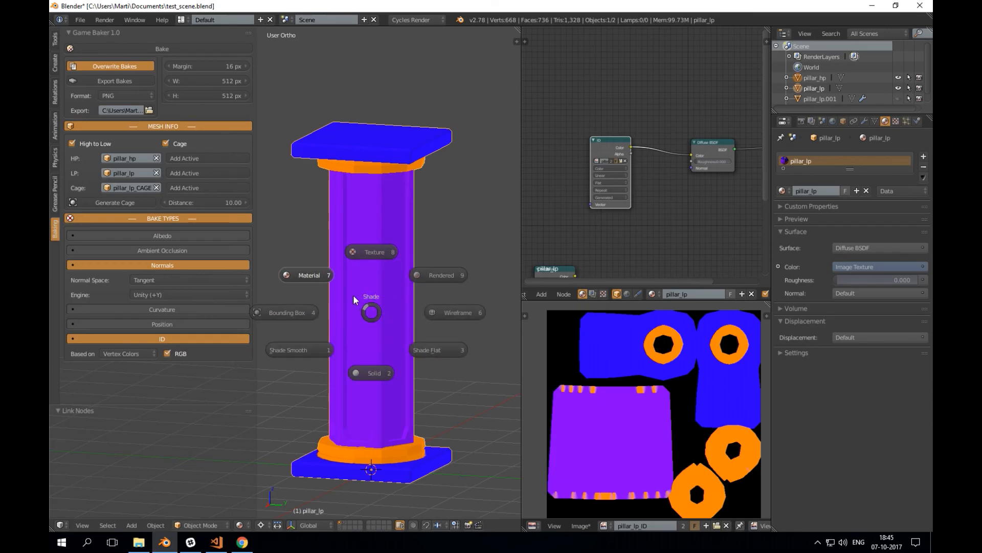
pyautogui.press('Tab')
pyautogui.click(388, 297)
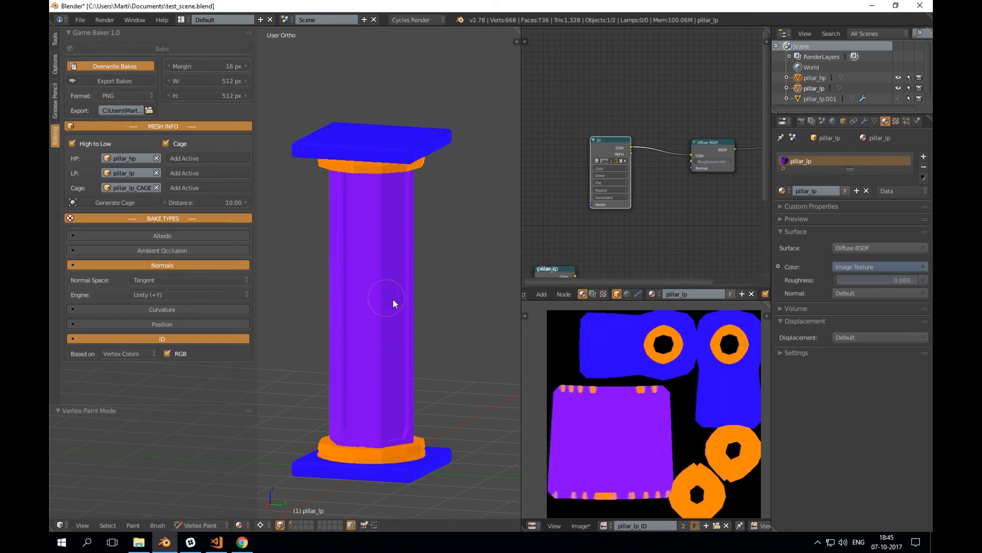
# Examine pillar_lp's vertex colors in Solid shading, and return it to Material shading and Object Mode.
pyautogui.moveTo(408, 295); pyautogui.dragTo(411, 298, button='middle')
pyautogui.press('z')
pyautogui.click(411, 347)
pyautogui.moveTo(411, 346); pyautogui.dragTo(398, 326, button='middle')
pyautogui.press('z')
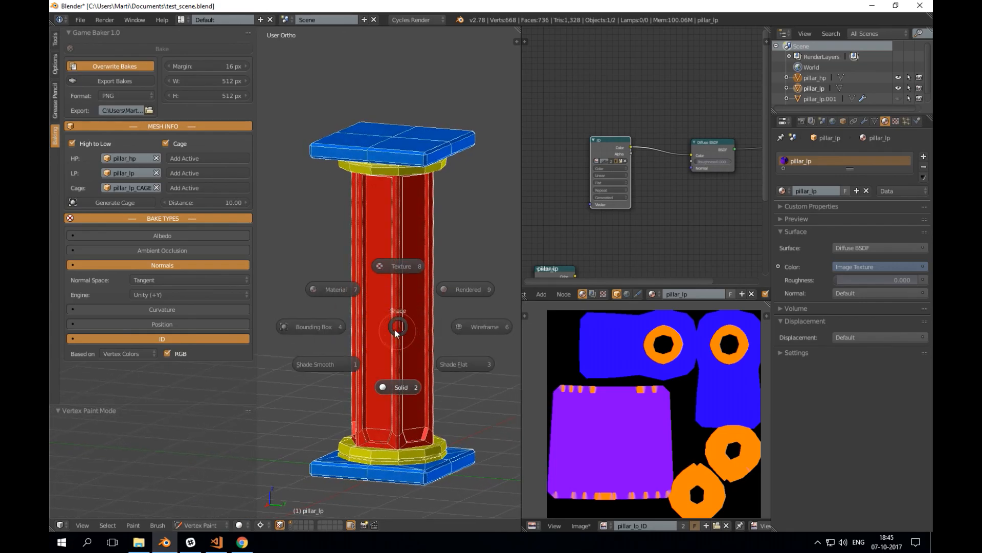
pyautogui.click(349, 304)
pyautogui.moveTo(367, 312); pyautogui.dragTo(388, 323, button='middle')
pyautogui.press('Tab')
pyautogui.click(319, 299)
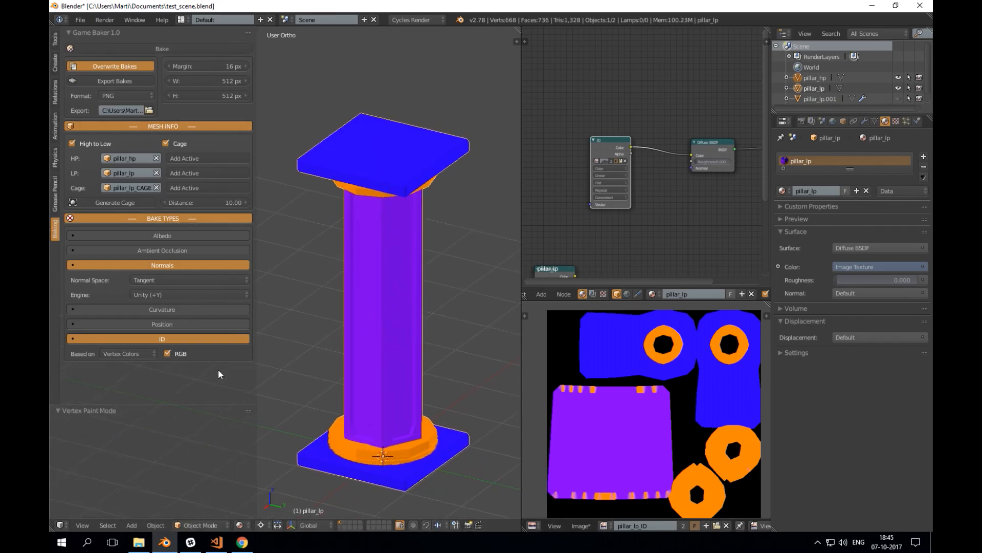
# Disable the ID map's RGB option and rebake the normal and ID maps with both pillar layers shown.
pyautogui.click(167, 353)
pyautogui.moveTo(369, 358); pyautogui.dragTo(382, 256, button='middle')
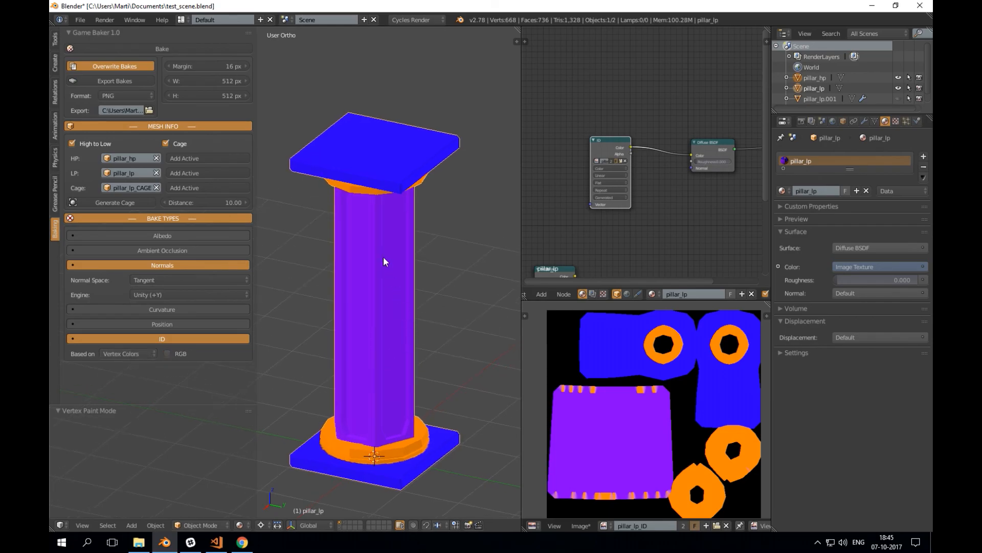
pyautogui.click(198, 50)
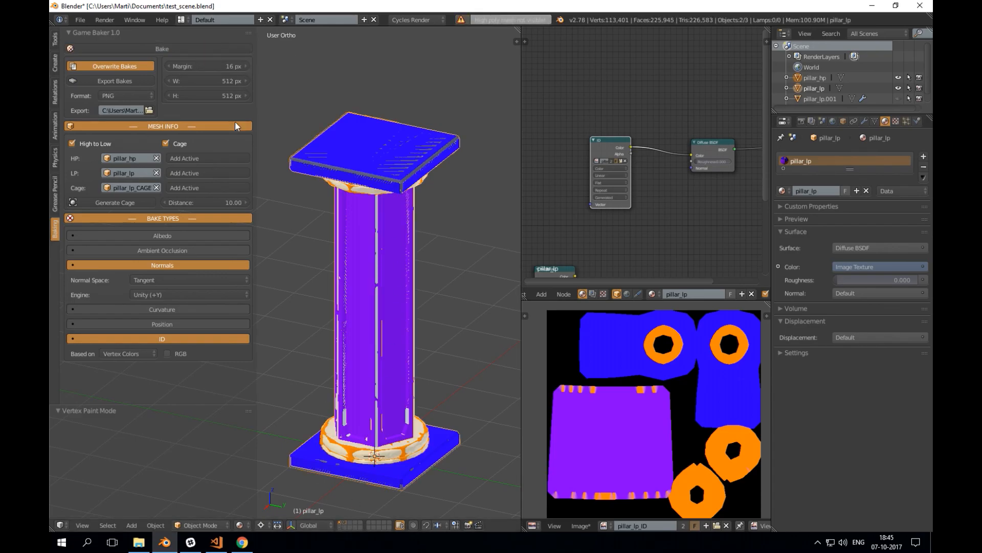
pyautogui.click(170, 48)
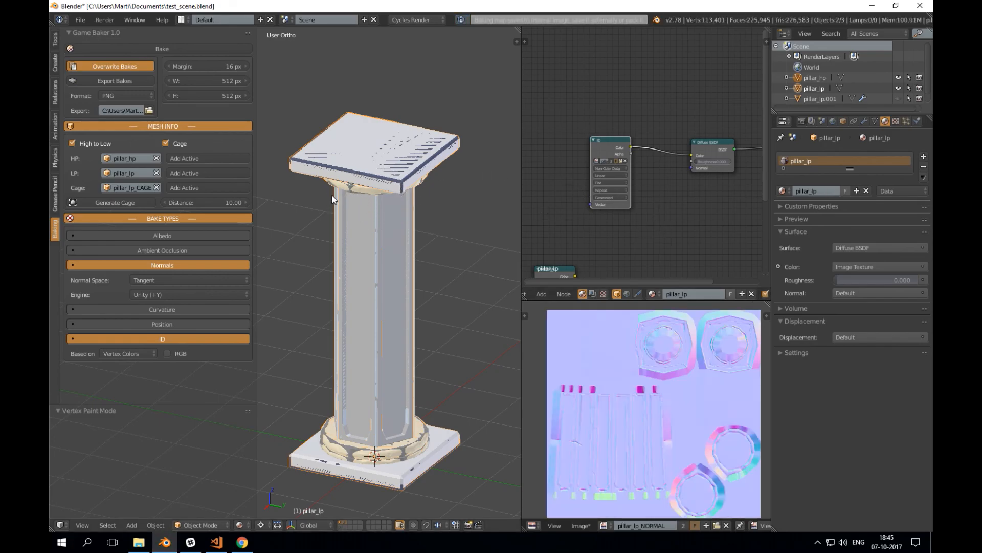
# Reposition the linked ID node beside the Diffuse BSDF node in pillar_lp's material.
pyautogui.scroll(2, 563, 179)
pyautogui.moveTo(563, 179); pyautogui.dragTo(609, 180, button='middle')
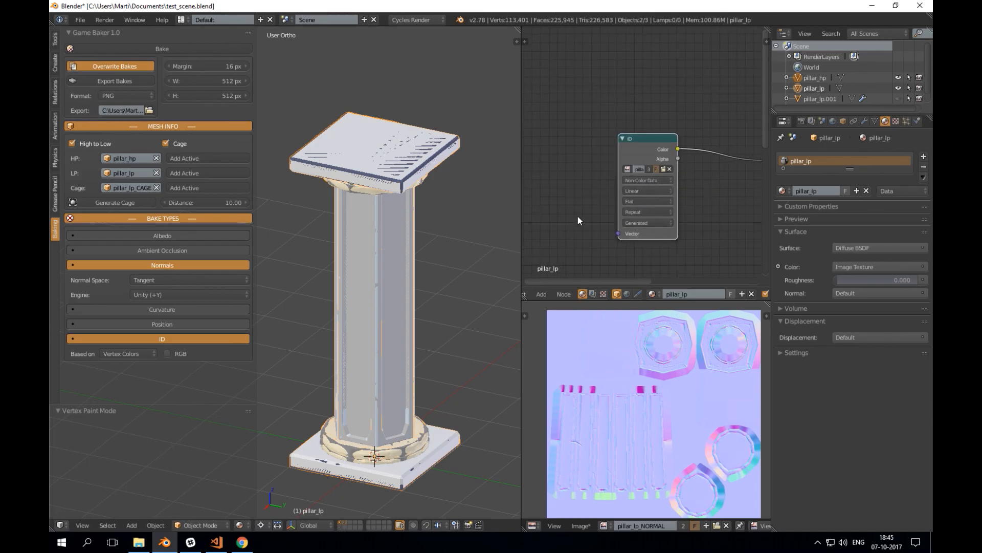
pyautogui.moveTo(611, 221); pyautogui.dragTo(624, 216, button='middle')
pyautogui.scroll(-3, 624, 216)
pyautogui.moveTo(690, 175); pyautogui.dragTo(648, 153, button='middle')
pyautogui.moveTo(616, 118); pyautogui.dragTo(631, 115)
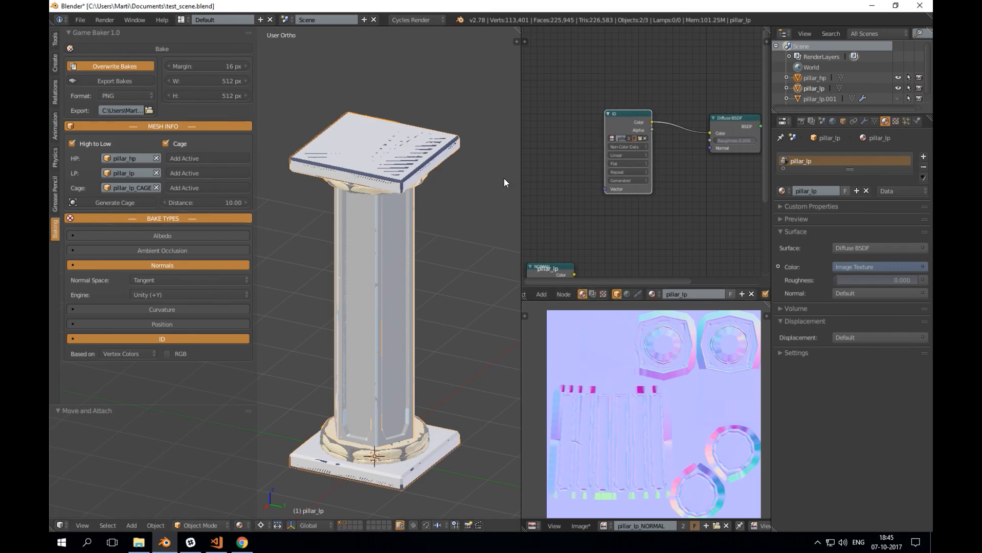
pyautogui.moveTo(699, 209); pyautogui.dragTo(700, 210, button='middle')
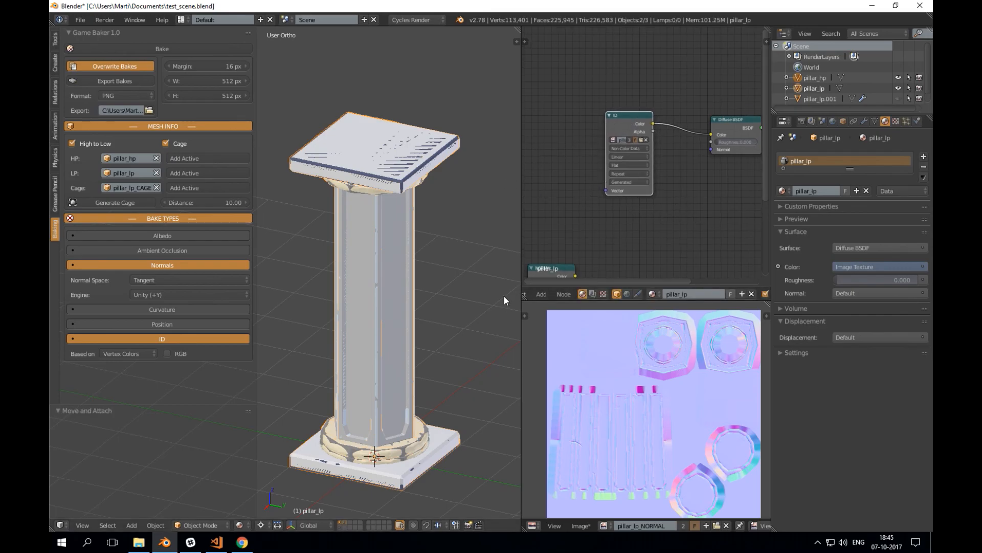
pyautogui.moveTo(637, 124)
pyautogui.mouseDown()
pyautogui.moveTo(624, 130)
pyautogui.moveTo(631, 142)
pyautogui.mouseUp()
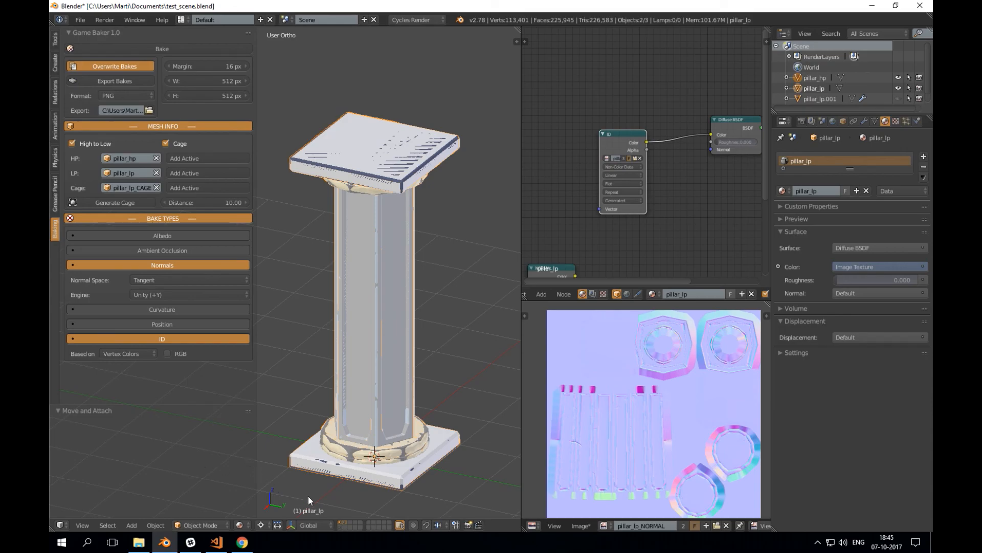
# Show only the low-poly pillar's layer and display the pillar_lp_ID image in the image editor.
pyautogui.click(339, 524)
pyautogui.moveTo(381, 324)
pyautogui.mouseDown(button='middle')
pyautogui.moveTo(389, 271)
pyautogui.moveTo(335, 270)
pyautogui.moveTo(333, 296)
pyautogui.moveTo(369, 278)
pyautogui.moveTo(394, 317)
pyautogui.mouseUp(button='middle')
pyautogui.click(604, 526)
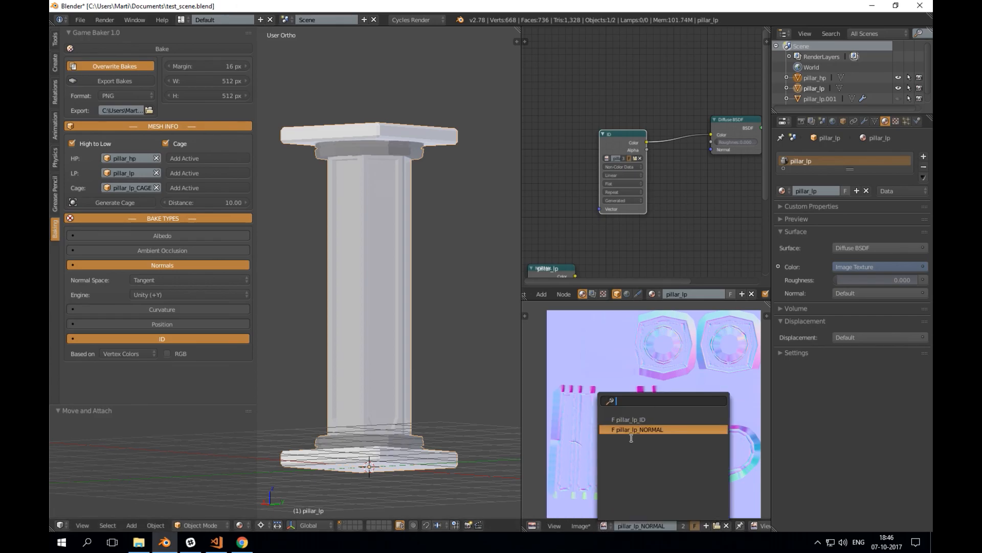
pyautogui.click(629, 419)
pyautogui.scroll(4, 686, 415)
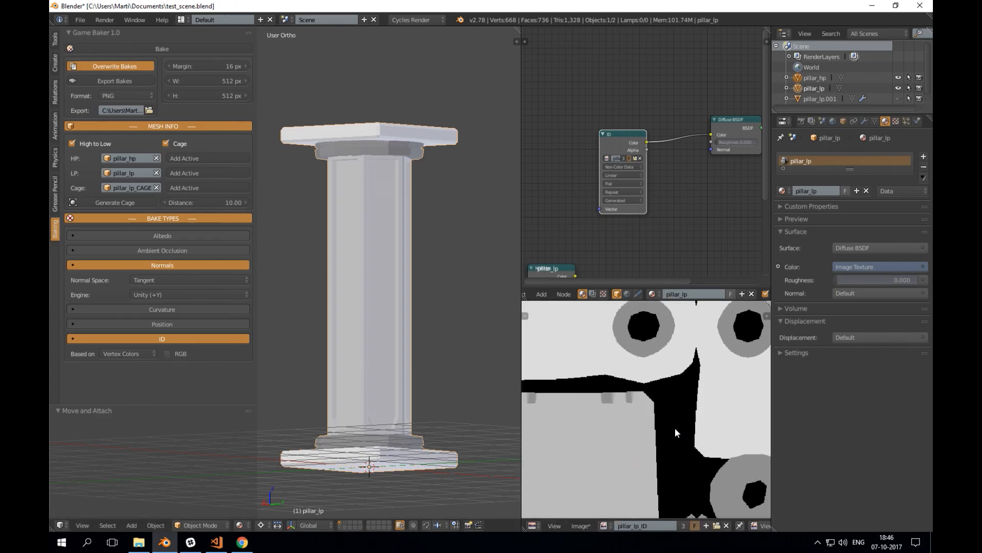
pyautogui.scroll(-2, 641, 425)
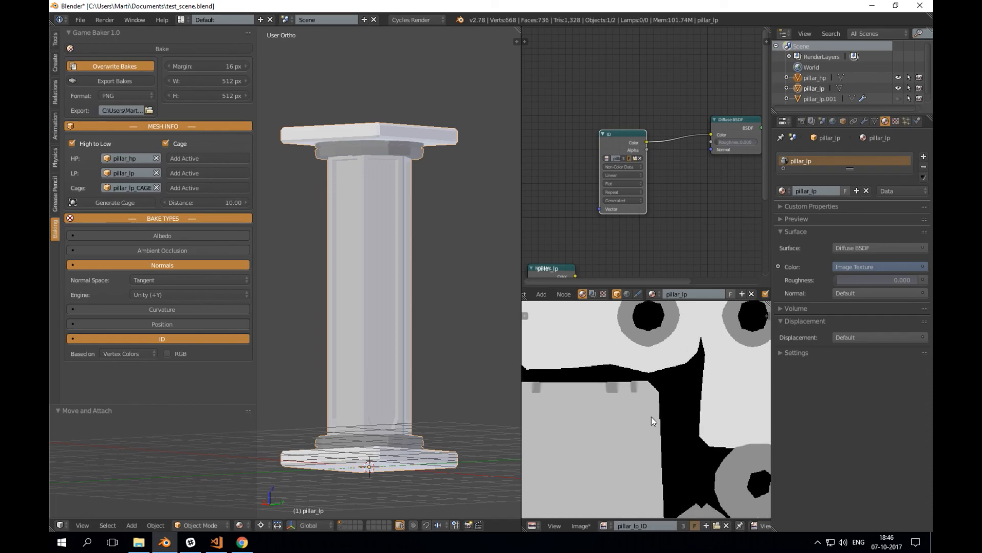
pyautogui.moveTo(424, 300); pyautogui.dragTo(403, 321, button='middle')
# Replace the ID bake type with Position, and disable High to Low and Cage in the mesh info.
pyautogui.click(209, 339)
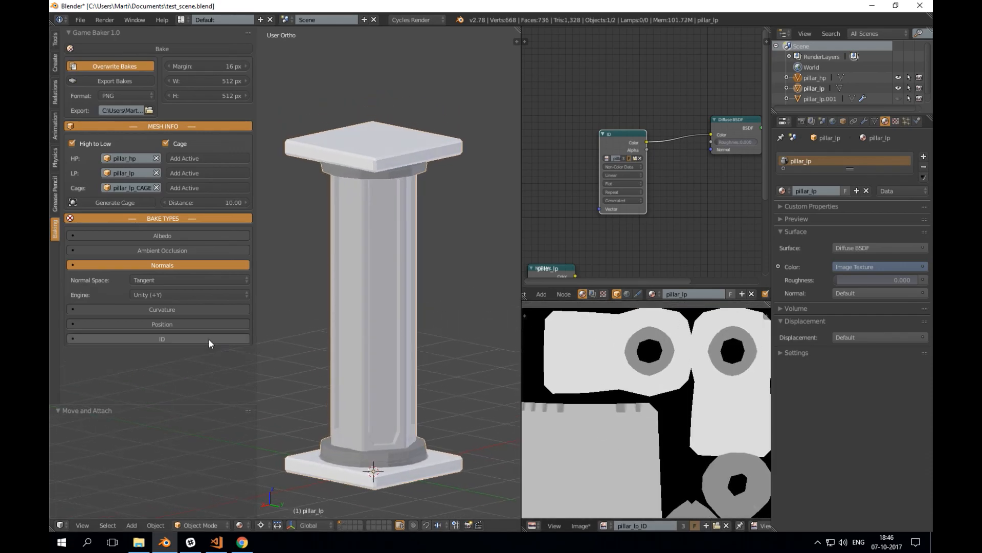
pyautogui.click(149, 323)
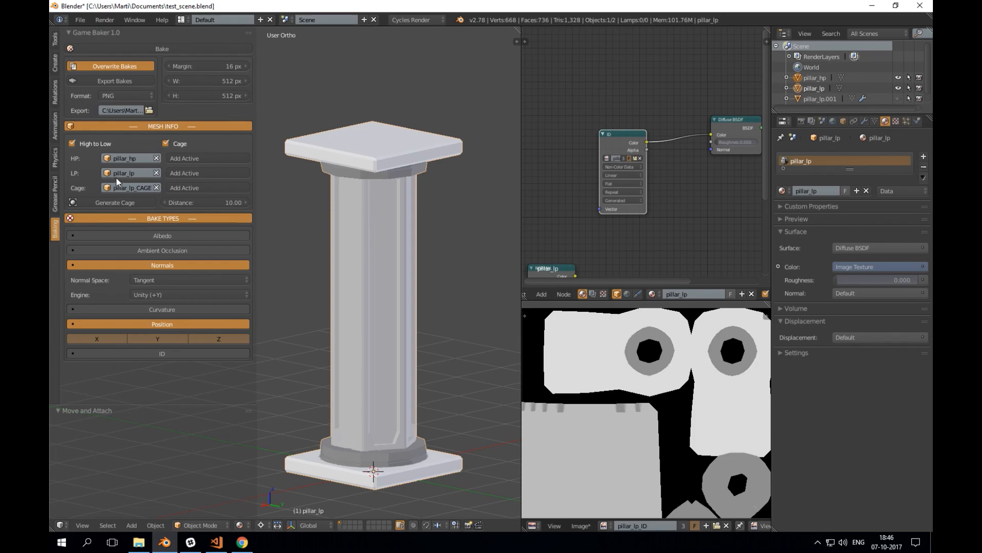
pyautogui.click(72, 143)
pyautogui.click(176, 144)
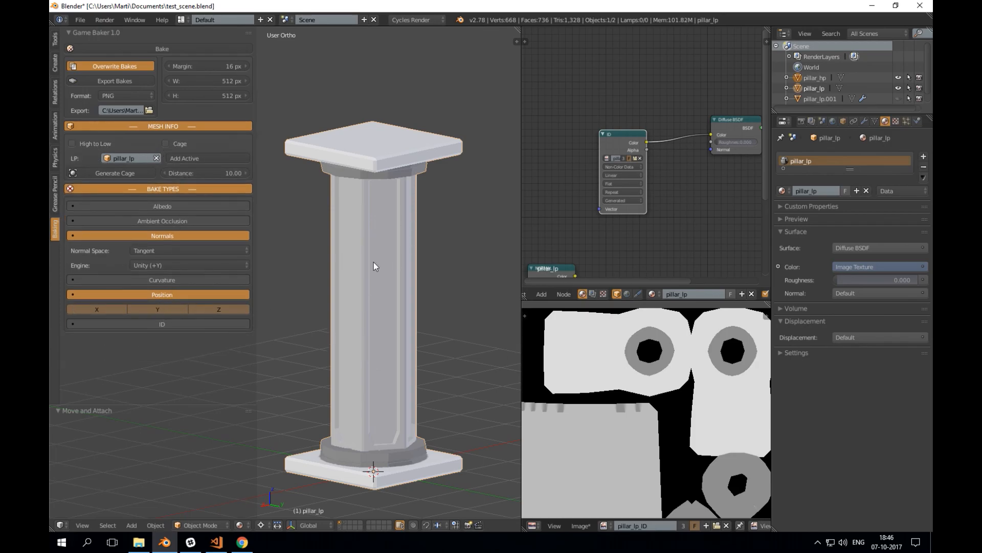
pyautogui.moveTo(364, 289); pyautogui.dragTo(401, 323, button='middle')
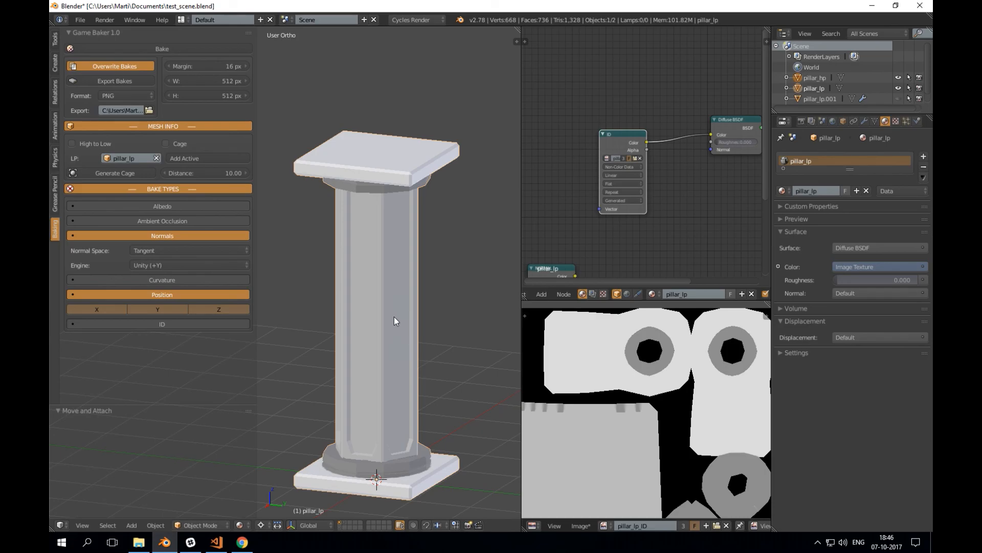
pyautogui.keyDown('shift'); pyautogui.moveTo(395, 311); pyautogui.dragTo(399, 299, button='middle'); pyautogui.keyUp('shift')
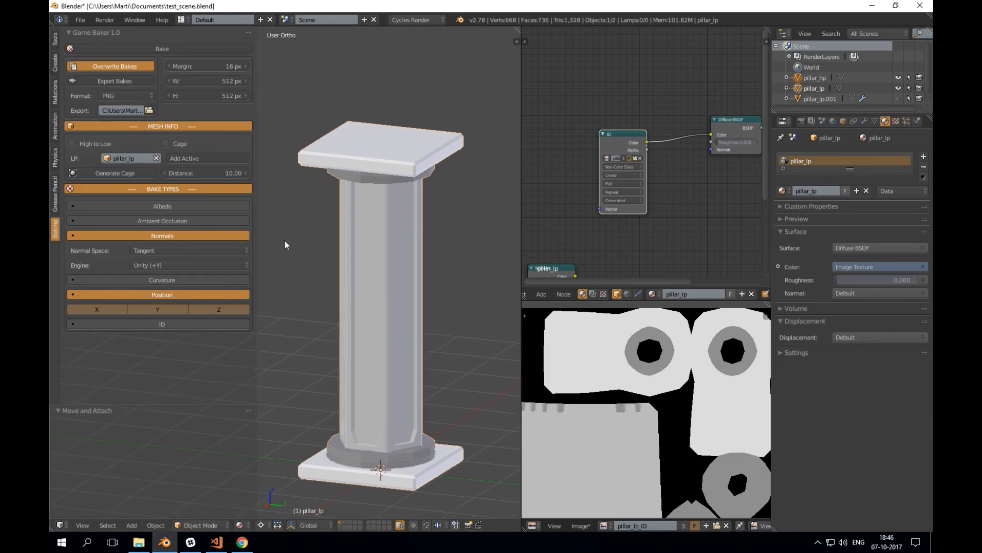
pyautogui.moveTo(398, 282); pyautogui.dragTo(384, 307, button='middle')
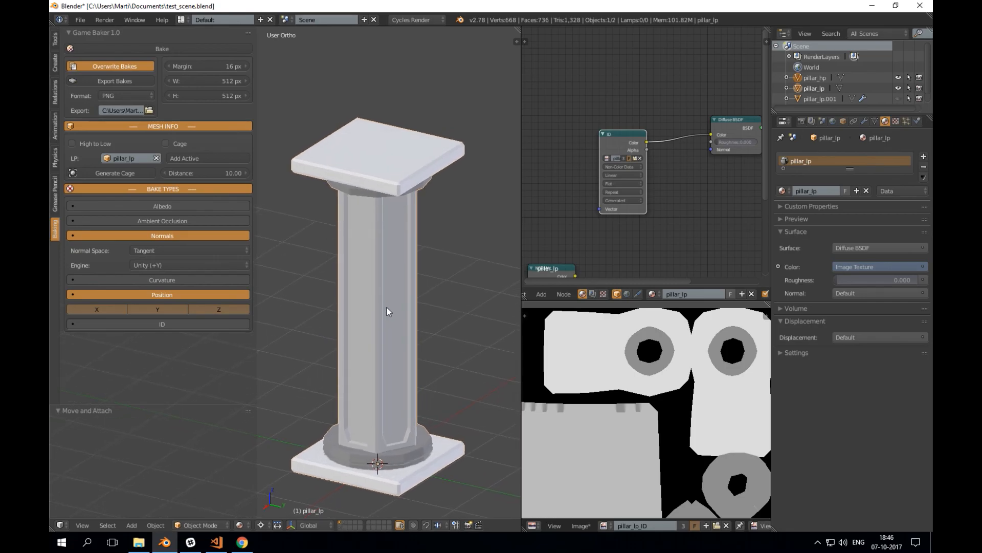
# Disconnect the ID node from the Diffuse BSDF color and move it away from the shader.
pyautogui.moveTo(622, 134); pyautogui.dragTo(632, 189)
pyautogui.moveTo(584, 185); pyautogui.dragTo(604, 193, button='middle')
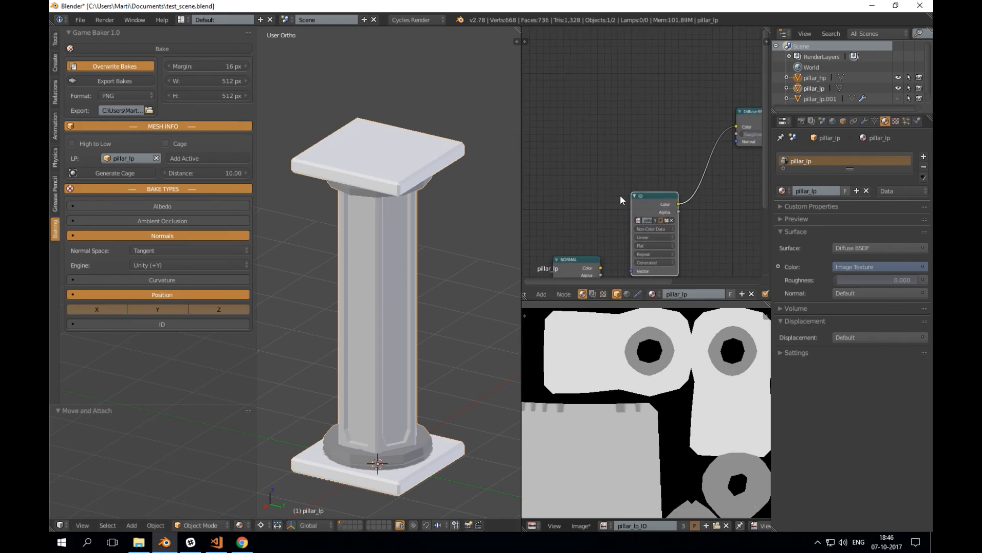
pyautogui.moveTo(668, 206); pyautogui.dragTo(664, 178)
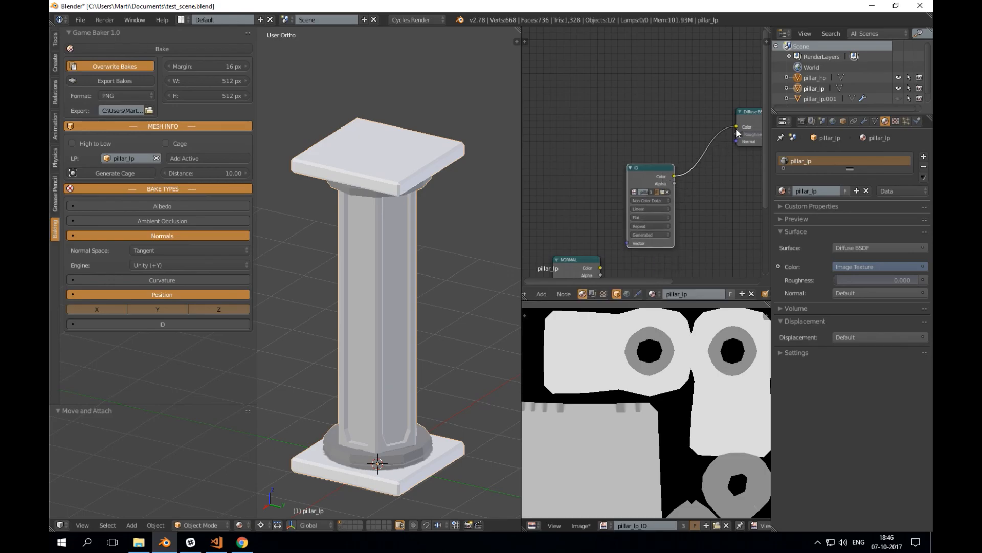
pyautogui.moveTo(735, 126); pyautogui.dragTo(625, 158)
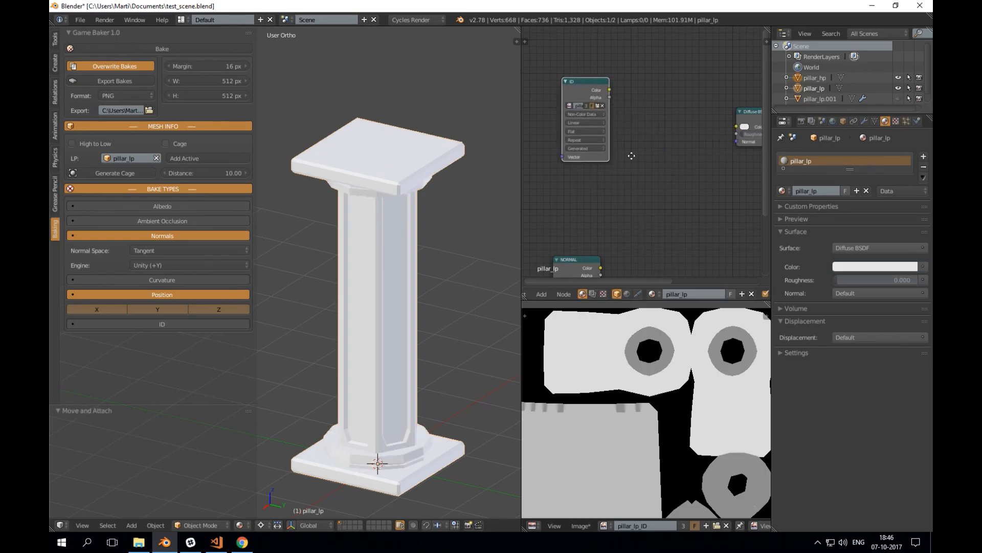
pyautogui.moveTo(625, 157); pyautogui.dragTo(619, 149, button='middle')
pyautogui.scroll(-1, 619, 149)
pyautogui.moveTo(586, 201); pyautogui.dragTo(579, 192, button='middle')
pyautogui.keyDown('shift'); pyautogui.moveTo(267, 143); pyautogui.dragTo(262, 146, button='middle'); pyautogui.keyUp('shift')
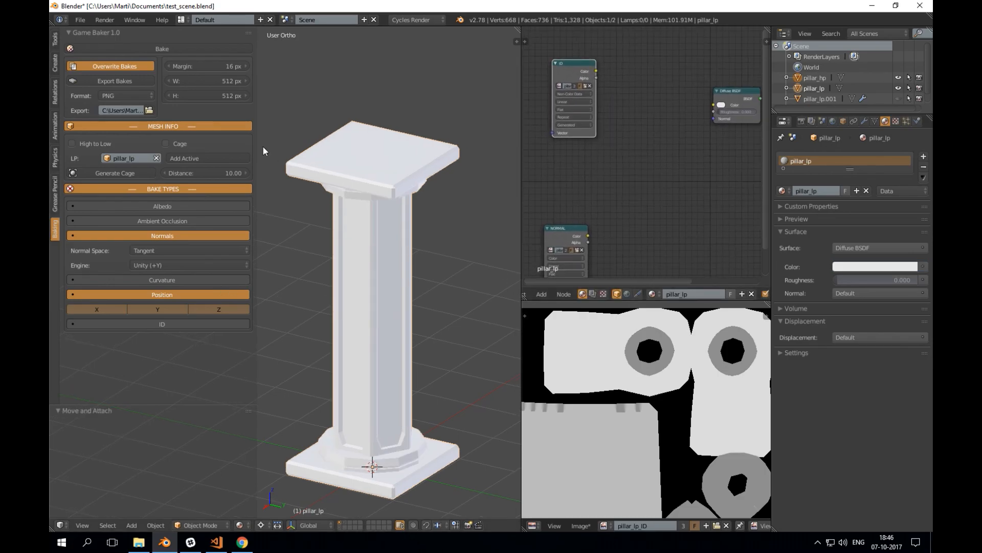
# Bake pillar_lp's normal and position maps, and move the new POS node between the ID and Diffuse BSDF nodes.
pyautogui.click(169, 49)
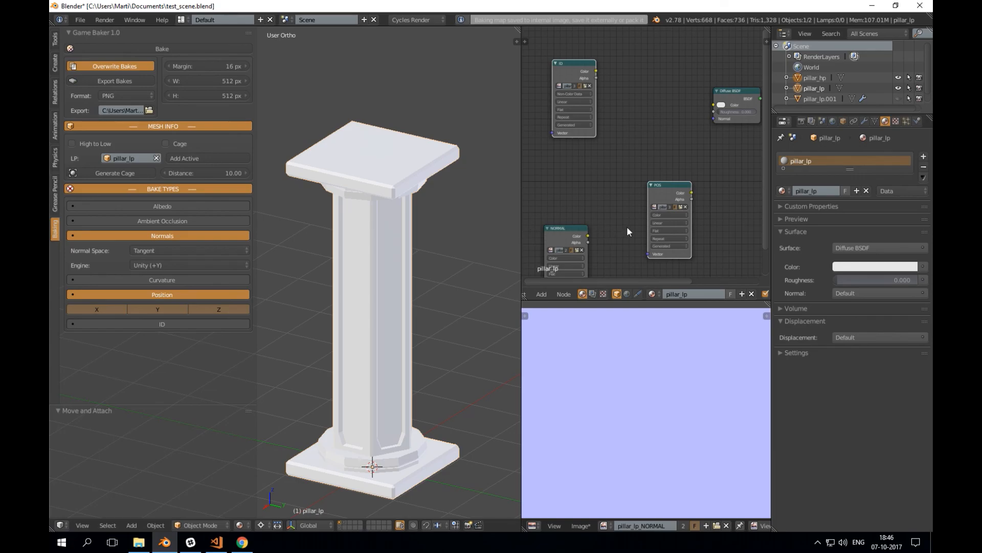
pyautogui.moveTo(616, 206); pyautogui.dragTo(631, 173, button='middle')
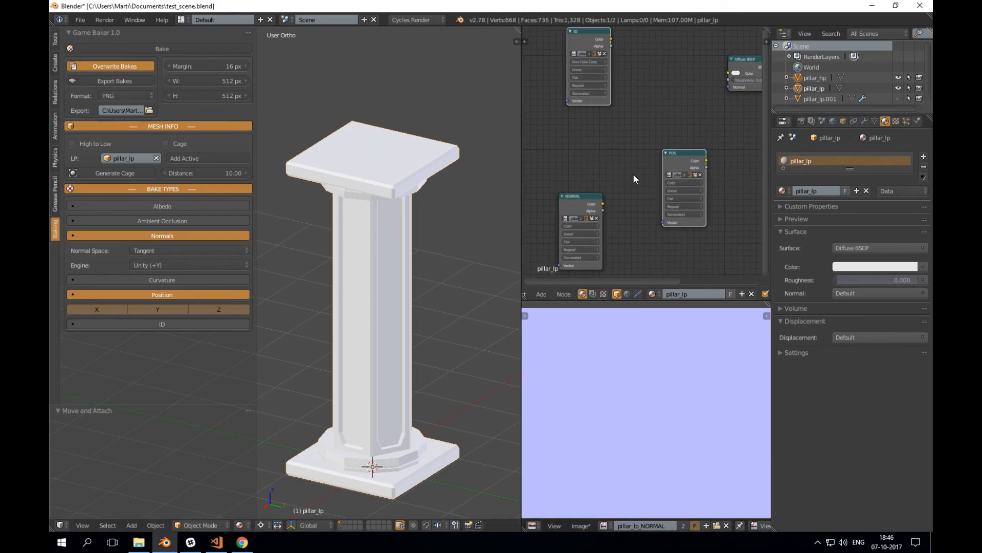
pyautogui.moveTo(683, 153); pyautogui.dragTo(649, 99)
pyautogui.moveTo(650, 100); pyautogui.dragTo(637, 156, button='middle')
pyautogui.scroll(1, 660, 170)
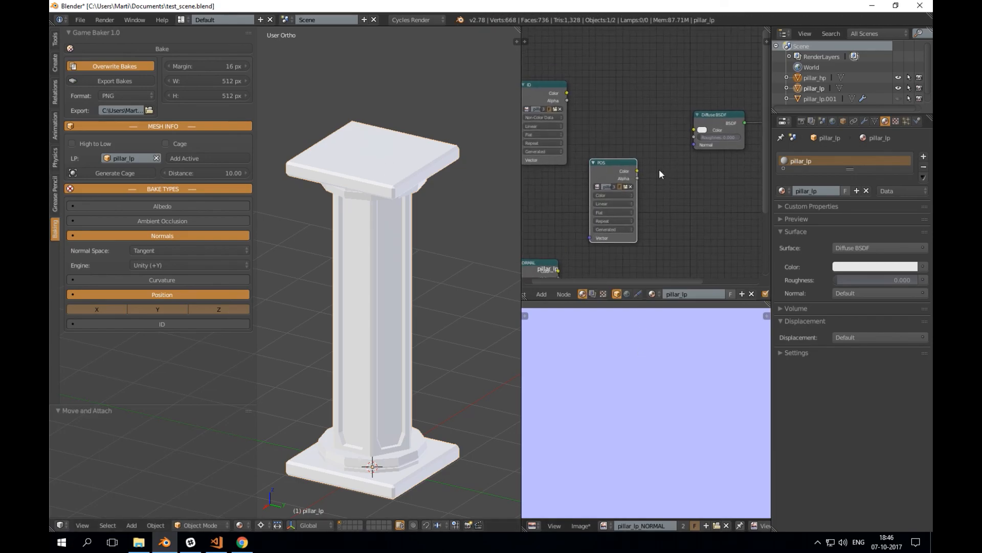
# Link the POS node's color to the Diffuse BSDF color and display the pillar_lp_POS image.
pyautogui.moveTo(636, 170); pyautogui.dragTo(698, 128)
pyautogui.moveTo(350, 260); pyautogui.dragTo(409, 294, button='middle')
pyautogui.scroll(-4, 595, 385)
pyautogui.scroll(2, 621, 383)
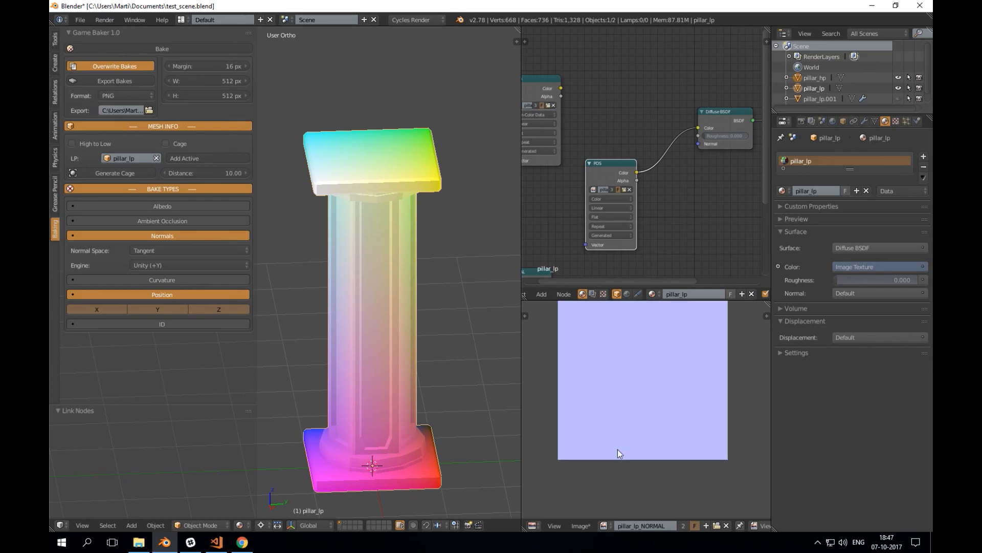
pyautogui.click(604, 525)
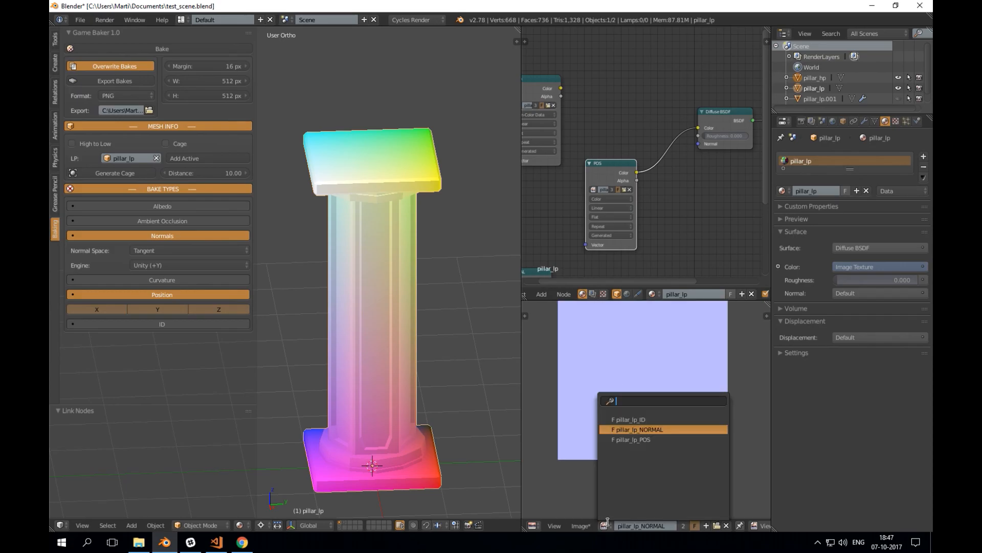
pyautogui.click(655, 441)
pyautogui.scroll(1, 665, 409)
# Move the ID and POS nodes away from the Diffuse BSDF node to make room between them.
pyautogui.moveTo(696, 171); pyautogui.dragTo(740, 193, button='middle')
pyautogui.scroll(-1, 740, 193)
pyautogui.moveTo(574, 106); pyautogui.dragTo(540, 69)
pyautogui.scroll(-1, 652, 189)
pyautogui.moveTo(652, 187); pyautogui.dragTo(677, 175, button='middle')
pyautogui.moveTo(677, 174); pyautogui.dragTo(571, 161)
pyautogui.moveTo(726, 209); pyautogui.dragTo(685, 207, button='middle')
# Insert a Separate RGB node on the link between the POS and Diffuse BSDF nodes.
pyautogui.hotkey('shift', 'a')
pyautogui.moveTo(664, 206)
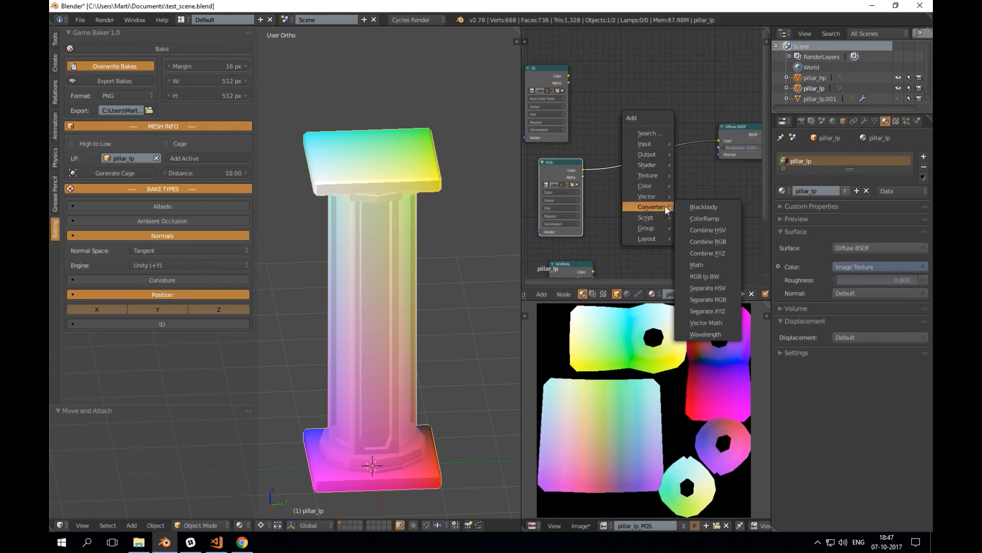
pyautogui.click(723, 299)
pyautogui.click(638, 146)
pyautogui.moveTo(629, 193); pyautogui.dragTo(611, 202, button='middle')
pyautogui.moveTo(409, 274); pyautogui.dragTo(388, 256, button='middle')
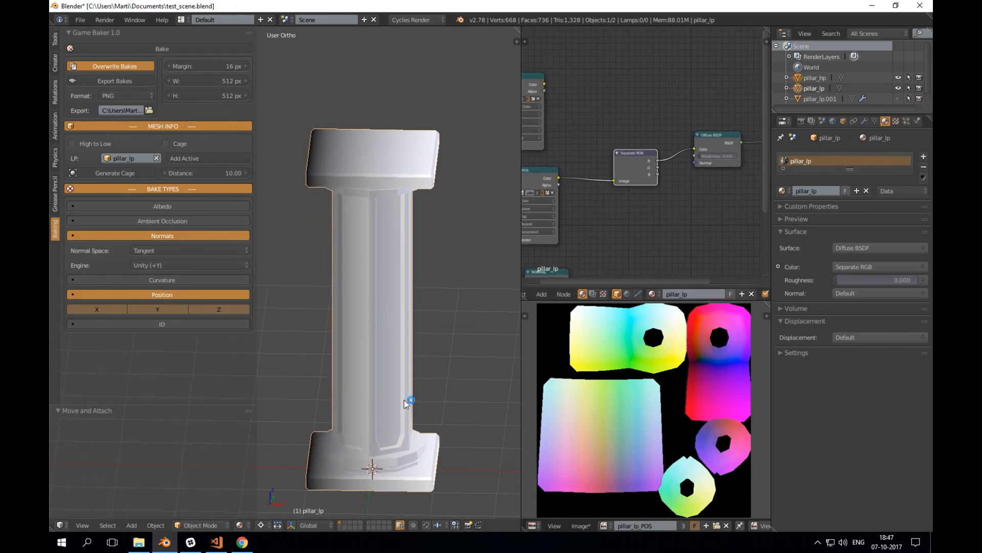
# Link the Separate RGB node's G output to the Diffuse BSDF color and inspect the pillar from the front.
pyautogui.moveTo(657, 168); pyautogui.dragTo(700, 149)
pyautogui.moveTo(414, 305); pyautogui.dragTo(376, 303, button='middle')
pyautogui.scroll(-1, 411, 300)
pyautogui.press('KP_1')
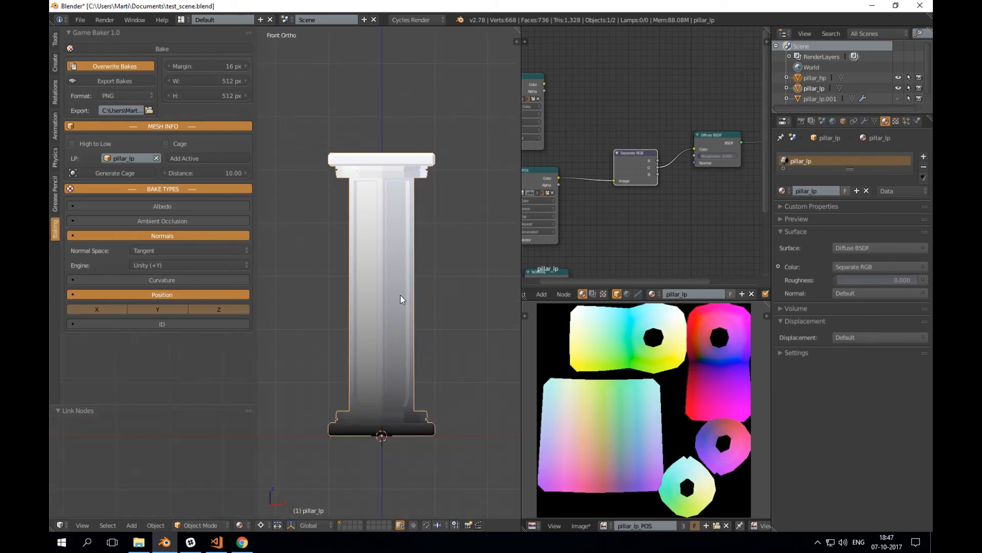
pyautogui.moveTo(358, 219); pyautogui.dragTo(409, 317, button='middle')
# Link the Separate RGB node's B output to the Diffuse BSDF color and inspect the gradient around the pillar.
pyautogui.moveTo(659, 173); pyautogui.dragTo(694, 148)
pyautogui.moveTo(389, 272); pyautogui.dragTo(432, 289, button='middle')
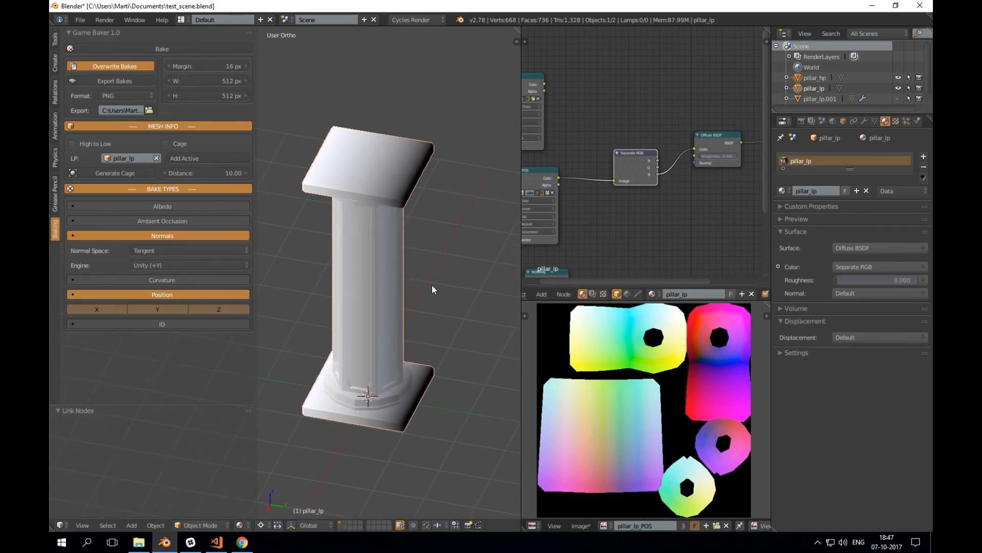
pyautogui.moveTo(433, 373); pyautogui.dragTo(438, 314, button='middle')
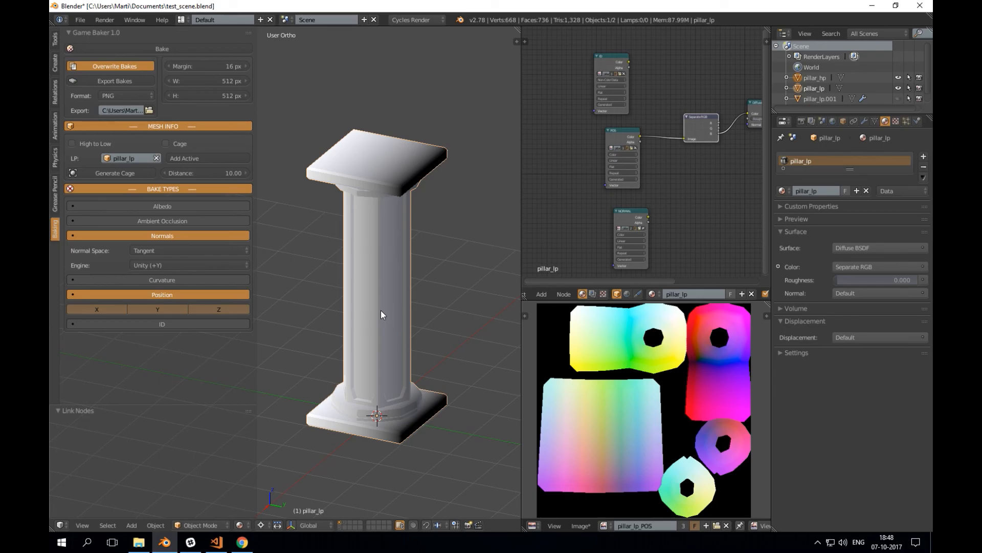
pyautogui.keyDown('shift'); pyautogui.moveTo(379, 311); pyautogui.dragTo(395, 325, button='middle'); pyautogui.keyUp('shift')
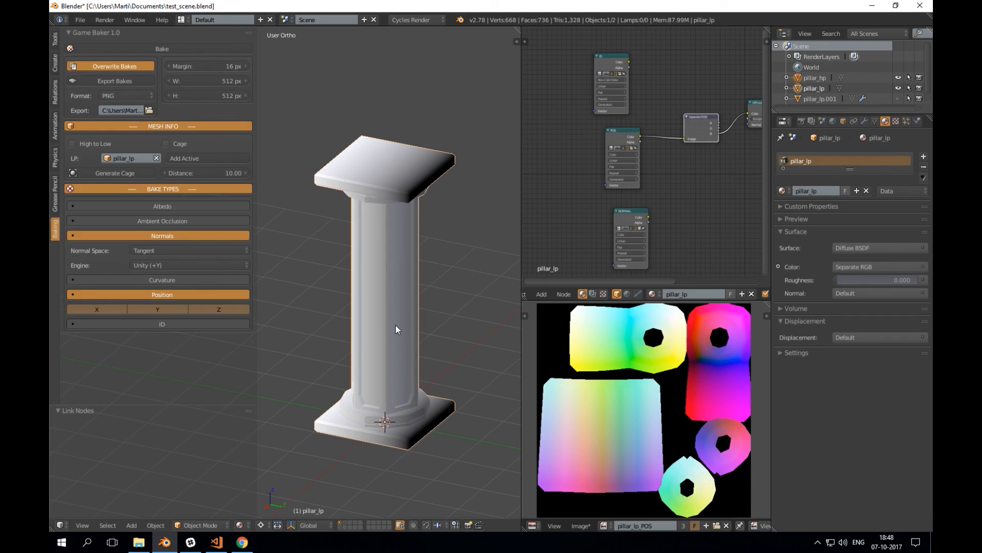